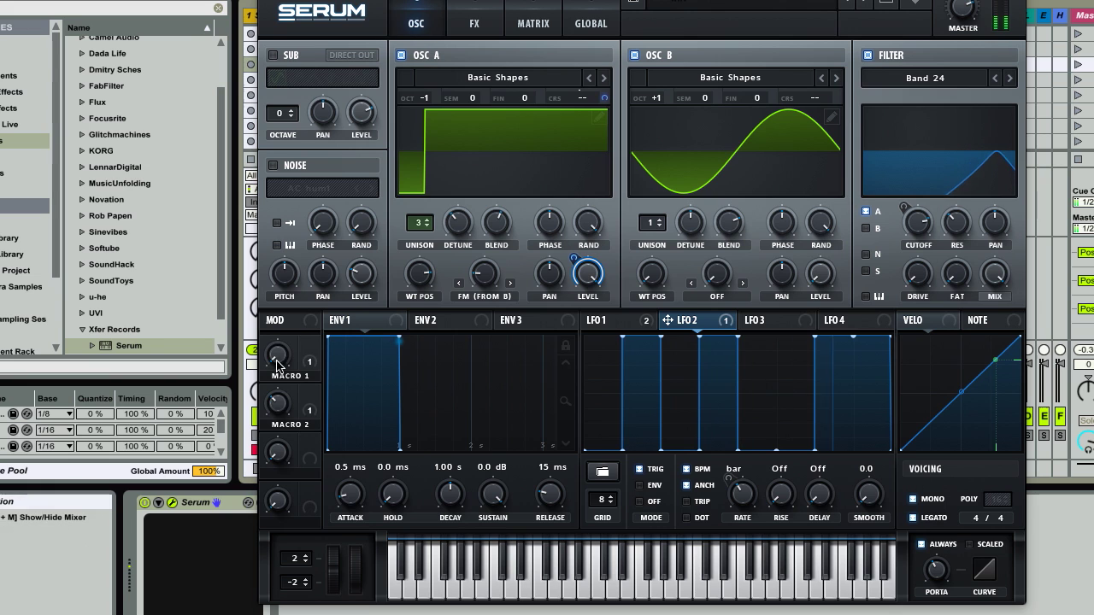
Step: Raise Macro 1 to 95% and turn up Macro 2 to audition the existing patch
left_click_drag(277, 365, 289, 189)
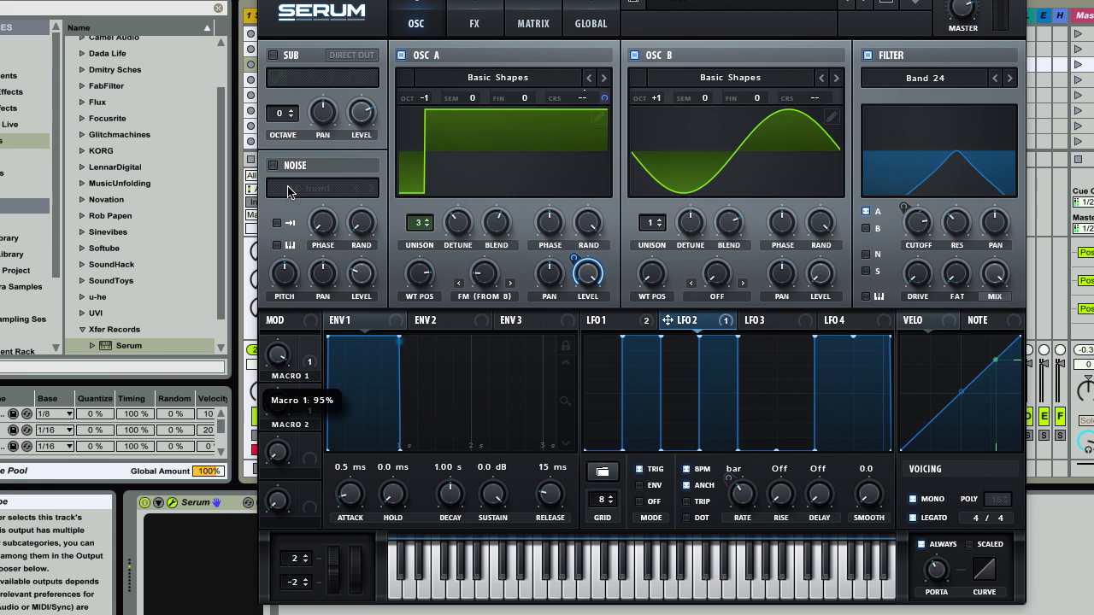
left_click_drag(277, 402, 282, 363)
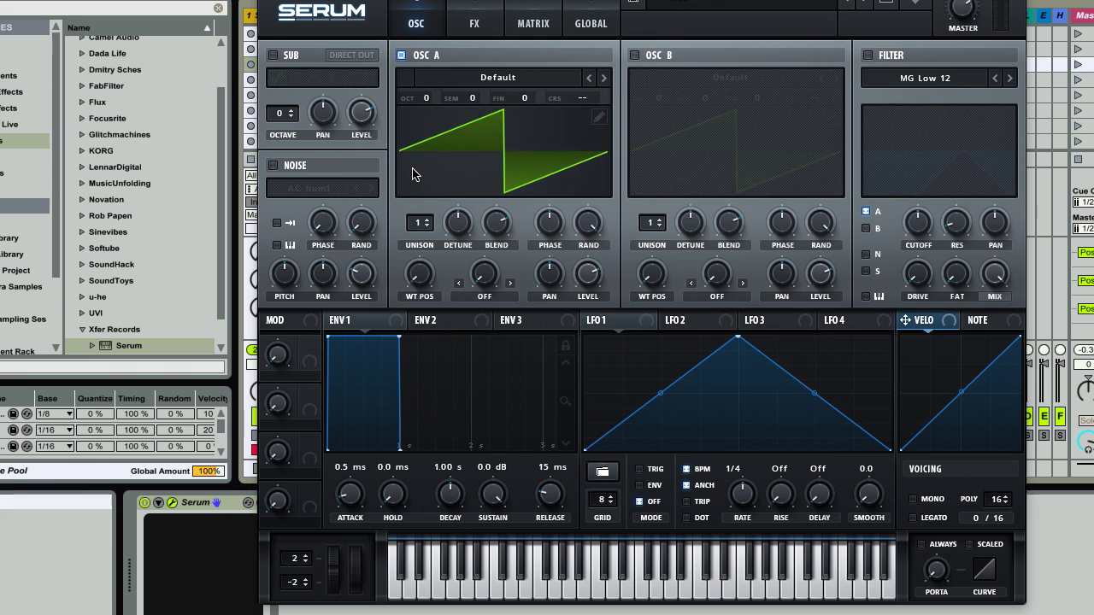
Step: Load the Analog wavetable Basic Shapes into oscillator A and raise its wavetable position to the narrow pulse shape
left_click(450, 82)
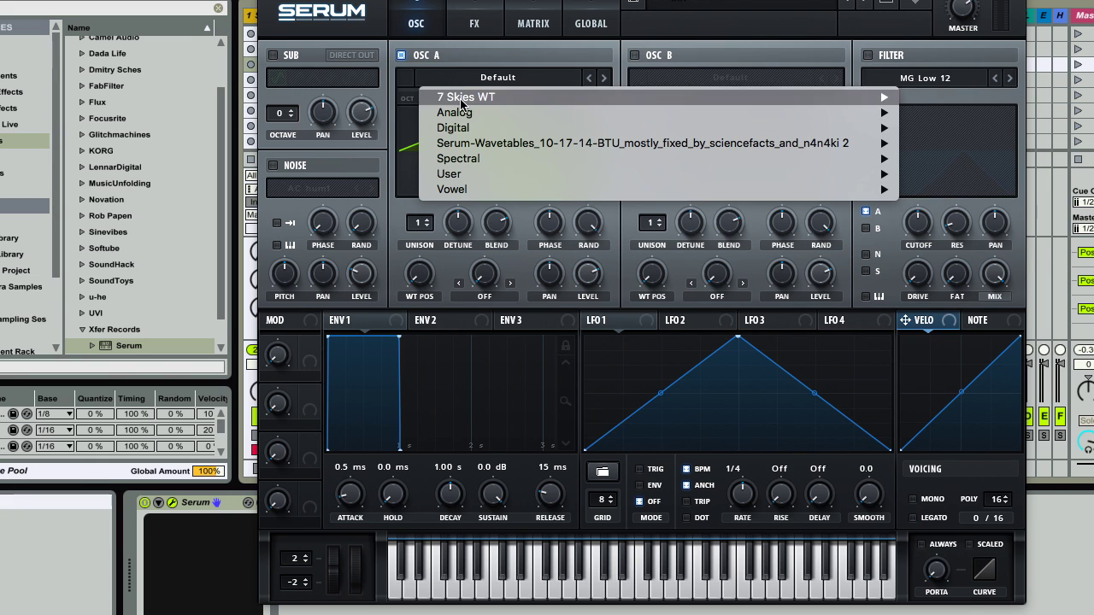
mouse_move(457, 112)
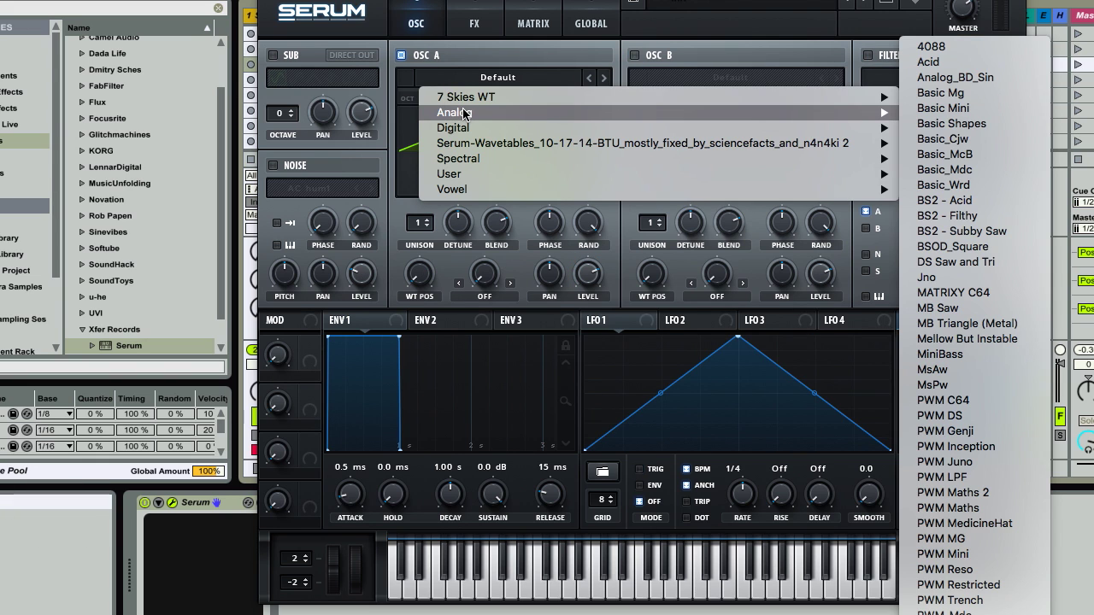
left_click(948, 123)
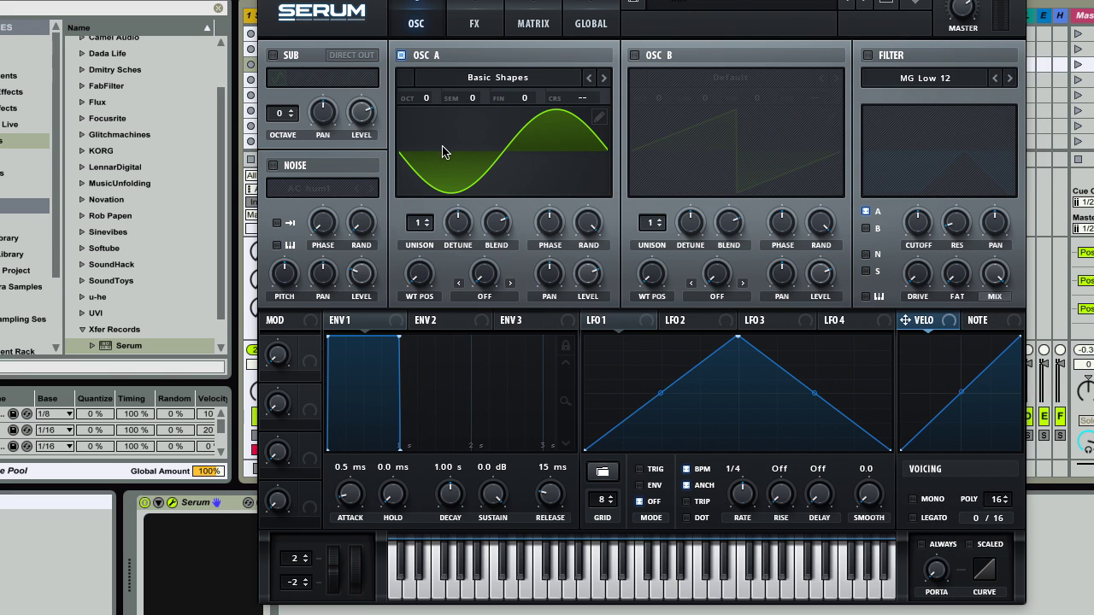
left_click_drag(427, 270, 438, 122)
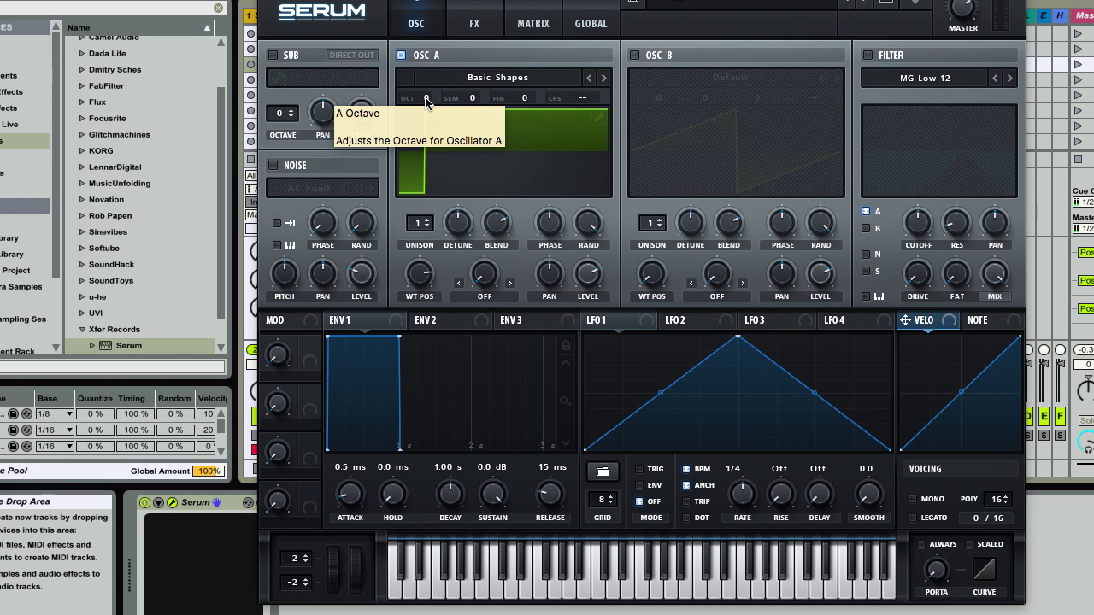
Step: Try lower octave settings for oscillator A, including -2, and return the octave to 0
left_click_drag(426, 101, 419, 142)
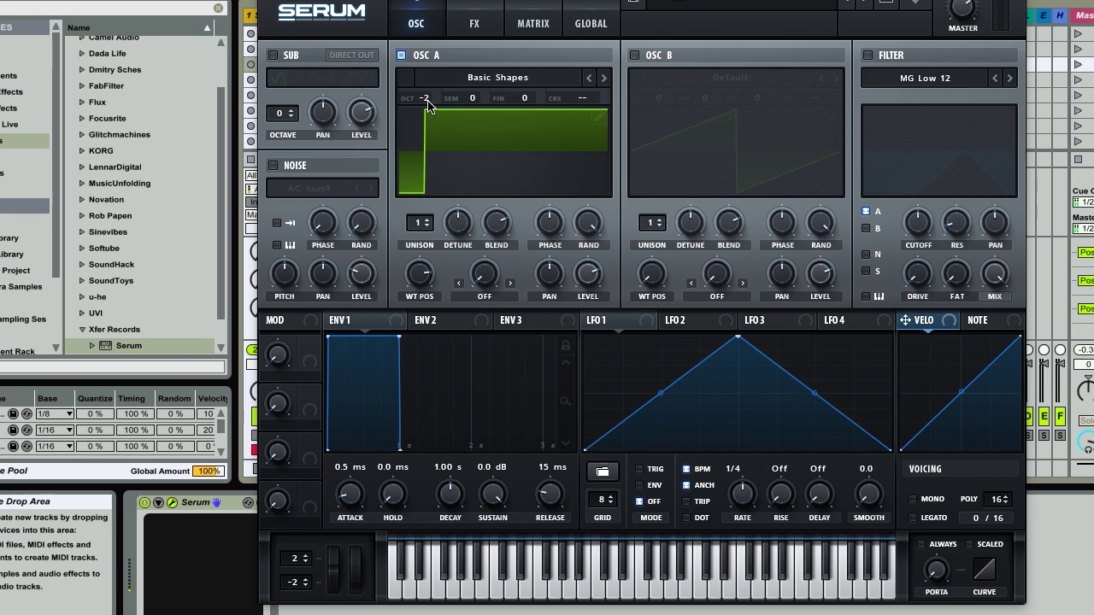
left_click_drag(429, 106, 420, 214)
left_click_drag(423, 101, 434, 7)
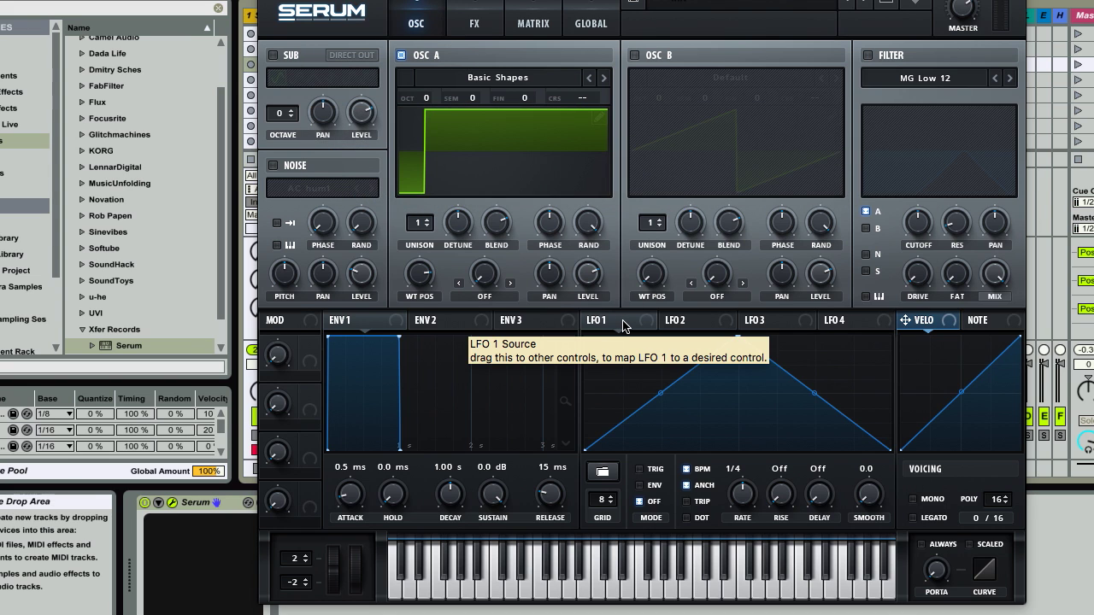
Step: Map LFO 1 in ENV mode to oscillator A's coarse pitch and switch voicing to mono legato with portamento always on
left_click_drag(624, 325, 576, 104)
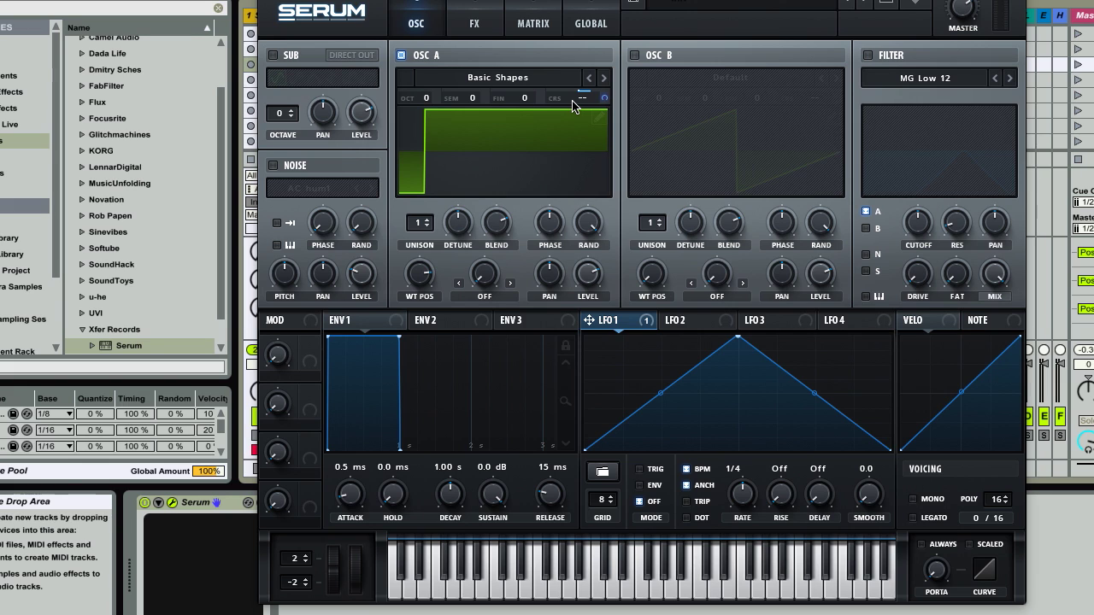
mouse_move(573, 104)
left_click(650, 486)
left_click(919, 501)
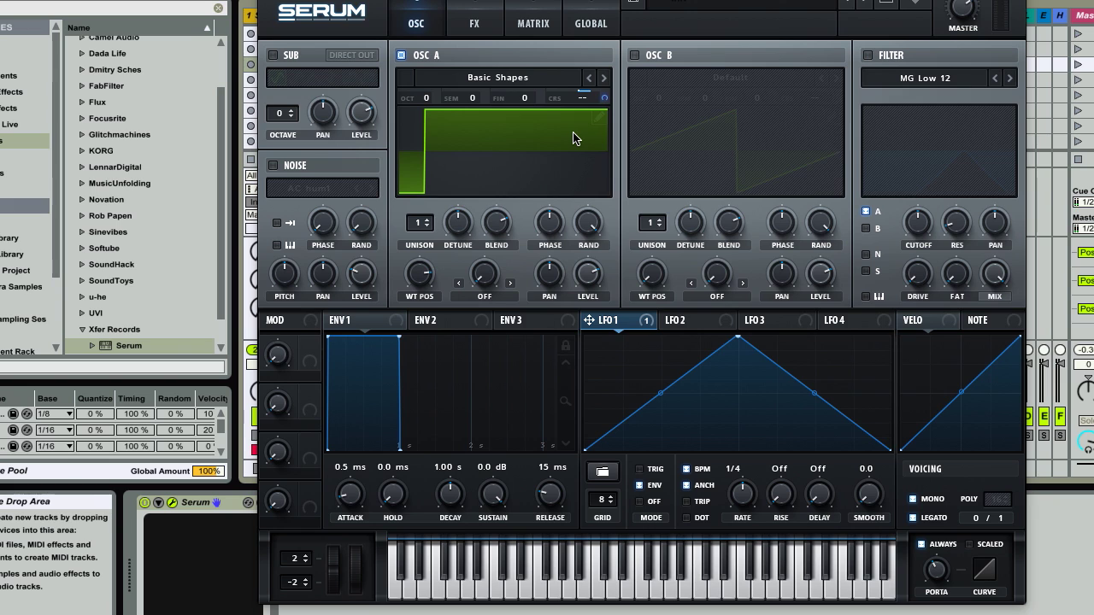
Step: Enable the filter for oscillator A and set its type to Band 24
left_click(868, 55)
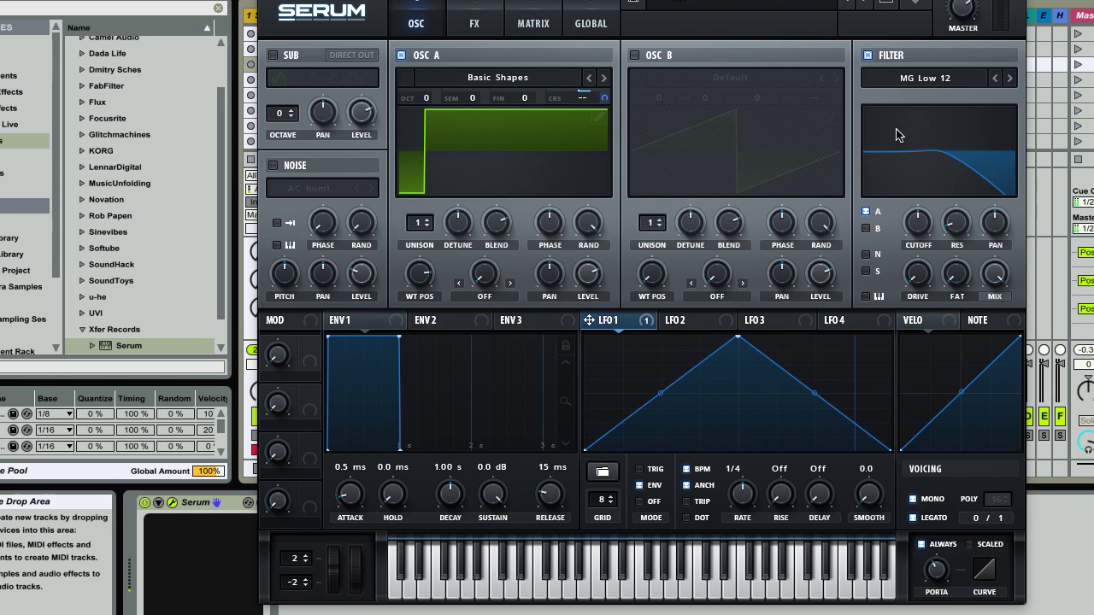
left_click(887, 80)
mouse_move(903, 99)
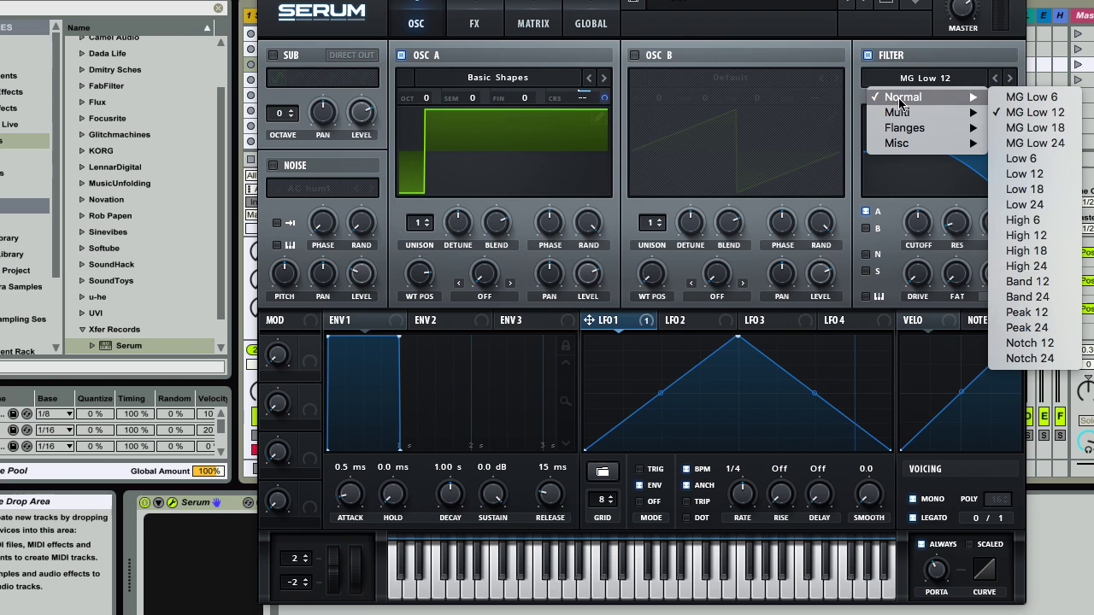
left_click(1016, 296)
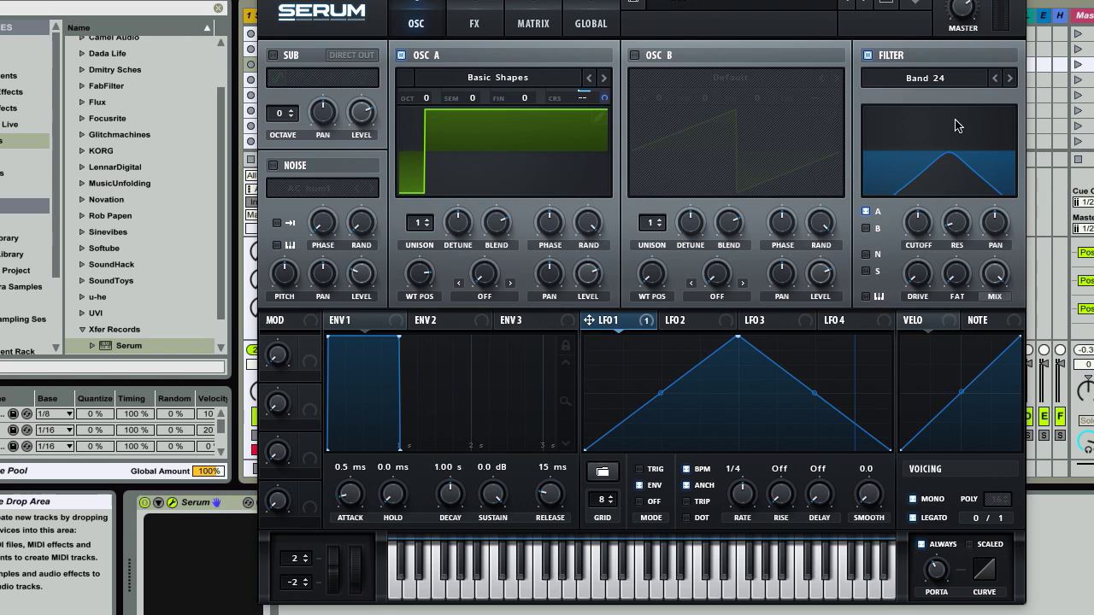
Step: Map LFO 1 to the filter cutoff and adjust the cutoff position and modulation depth
left_click_drag(622, 323, 894, 321)
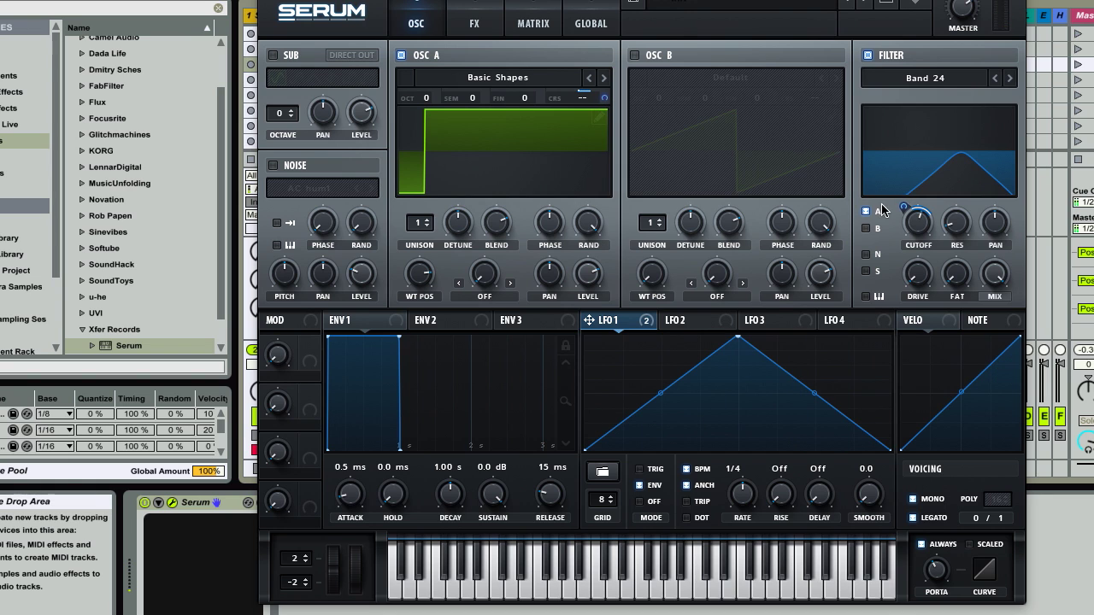
mouse_move(921, 233)
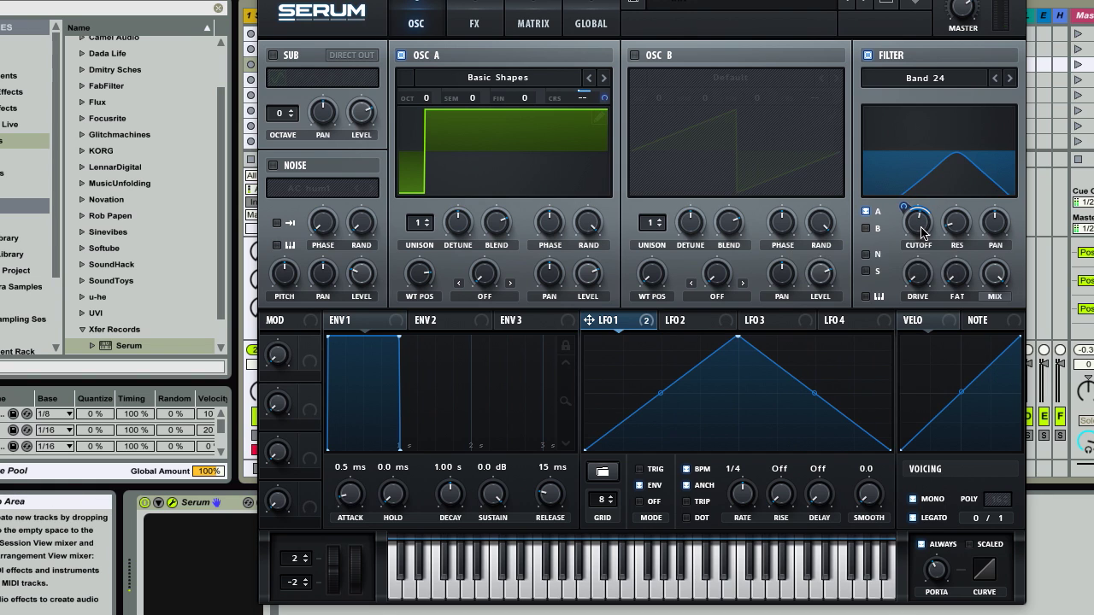
mouse_move(907, 202)
left_click_drag(908, 202, 907, 205)
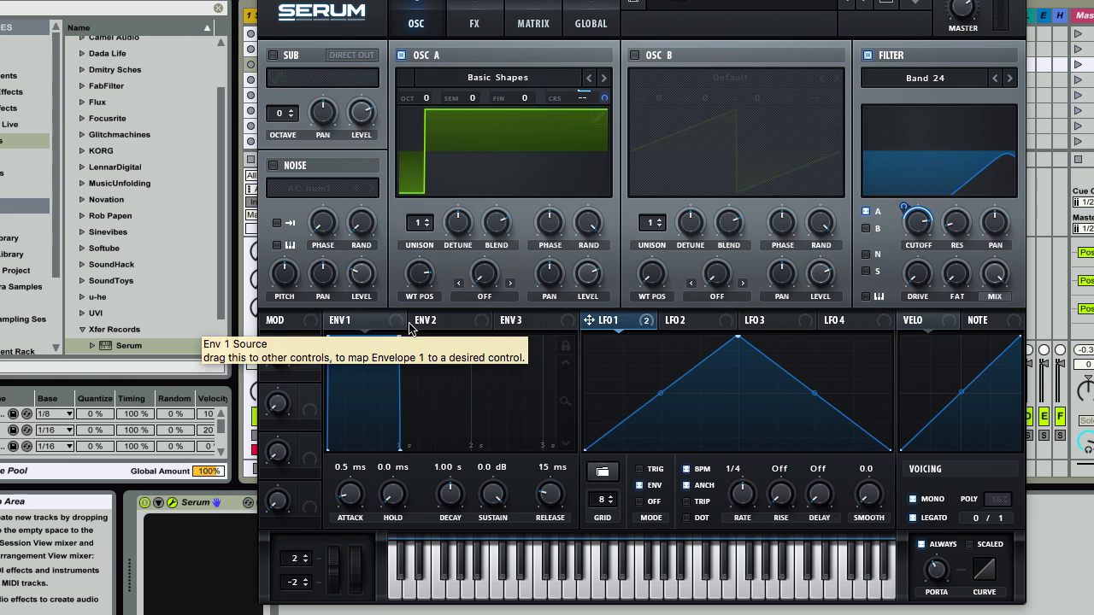
Step: Draw a stepped on-off gate pattern in LFO 2, with three full-height blocks separated by zero-level gaps
left_click(687, 321)
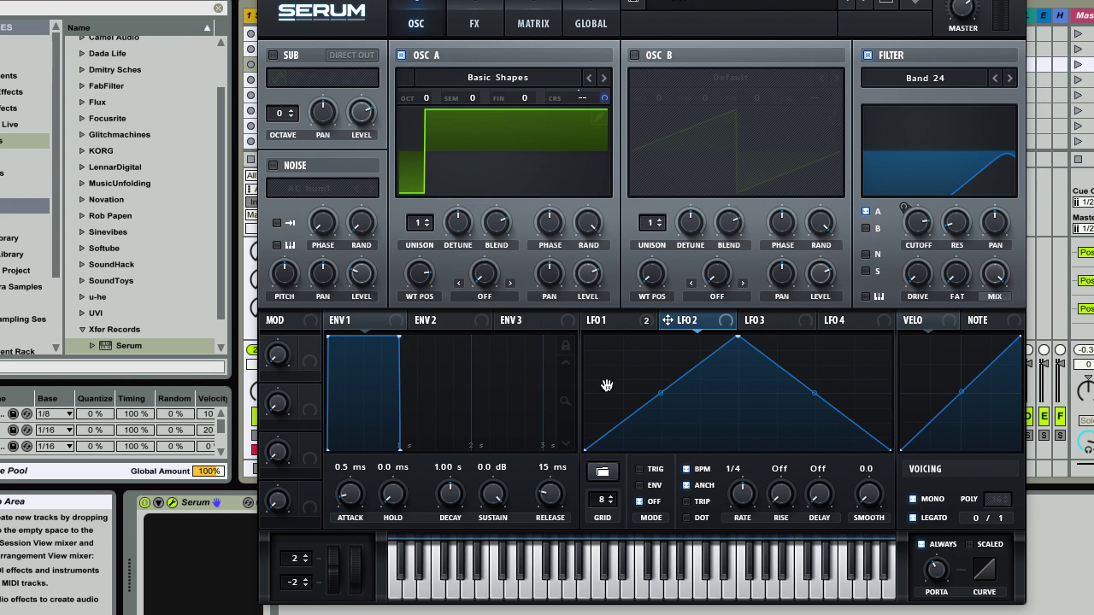
left_click_drag(606, 385, 610, 301)
mouse_move(651, 421)
left_mouse_down()
mouse_move(669, 433)
mouse_move(706, 367)
mouse_move(737, 485)
left_mouse_up()
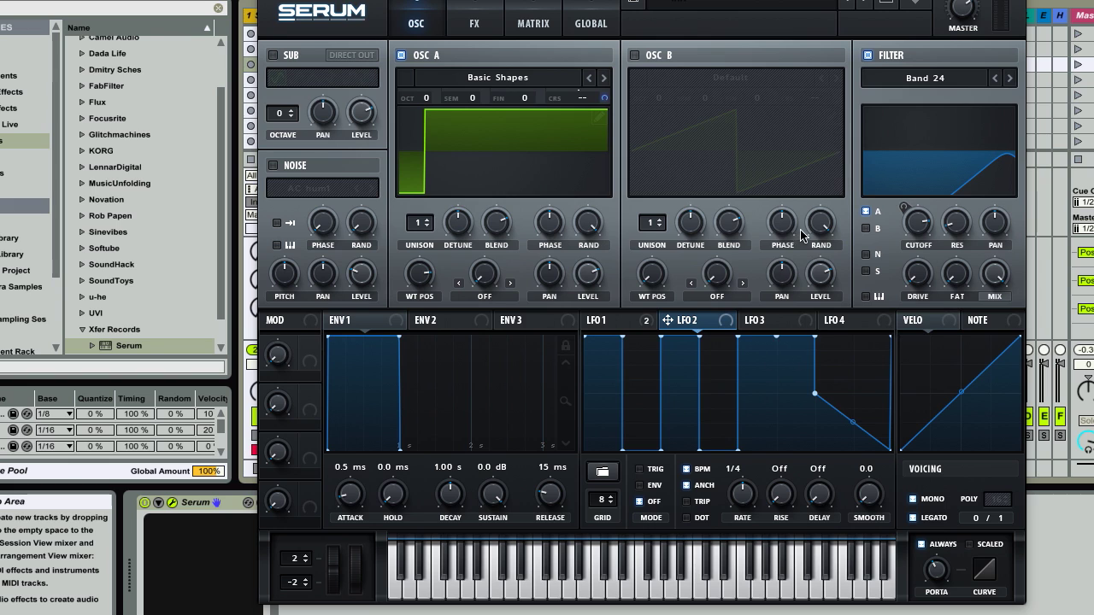
left_click(840, 321)
left_click(689, 321)
left_click_drag(816, 391, 882, 567)
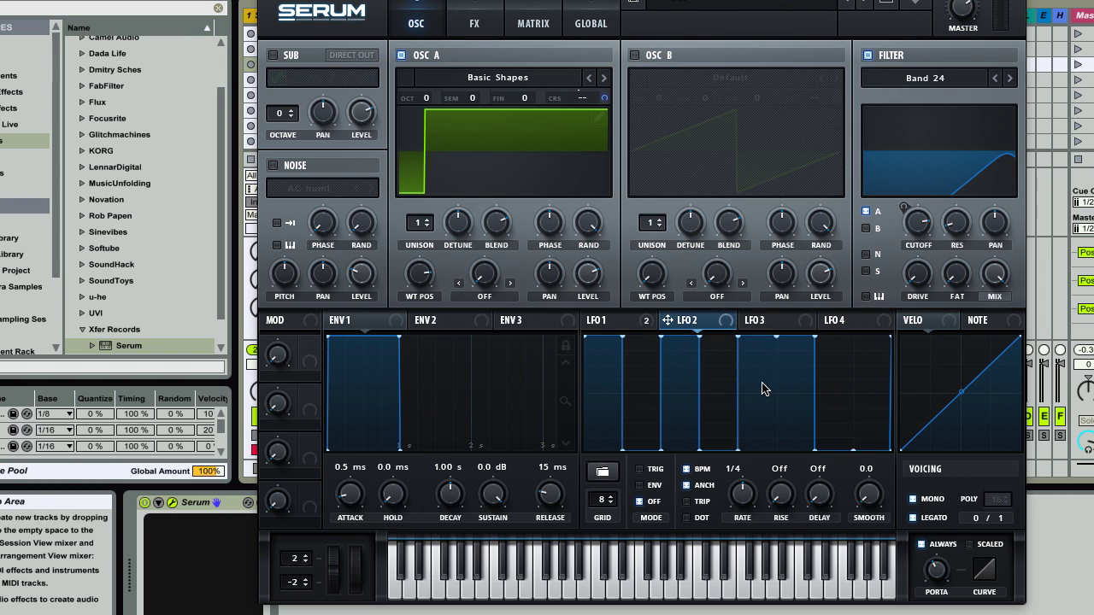
Step: Map LFO 2 to oscillator A's level and set LFO 2 to TRIG mode
left_click_drag(664, 321, 578, 222)
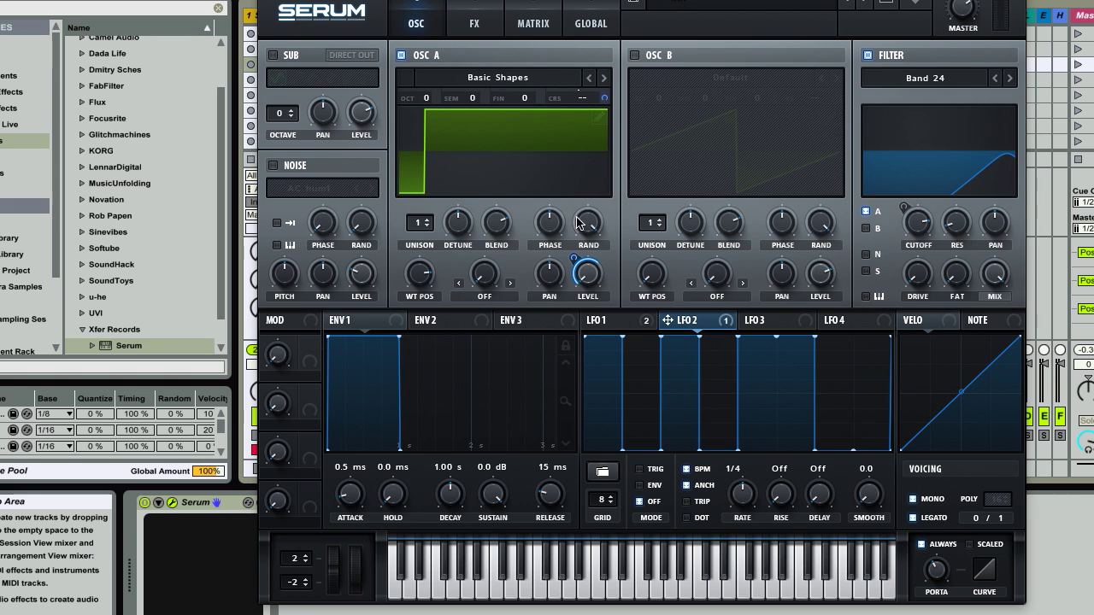
right_click(602, 283)
mouse_move(680, 319)
Step: Map Macro 2 to LFO 2's rate with a reduced modulation depth, set the rate to 1/2, and test the macro
left_click_drag(310, 413, 754, 500)
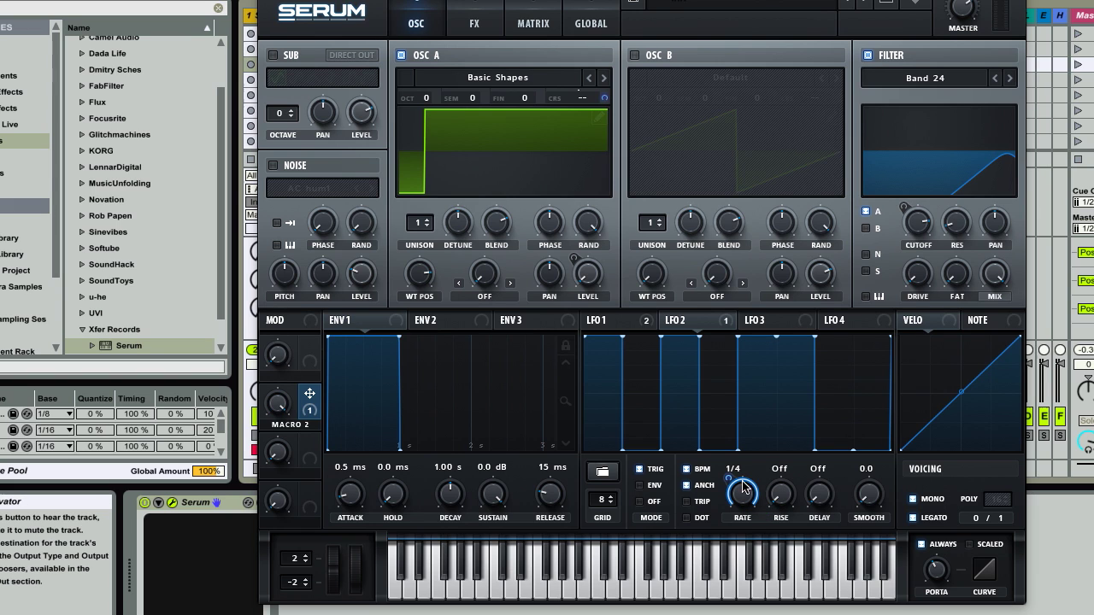
left_click_drag(723, 476, 728, 527)
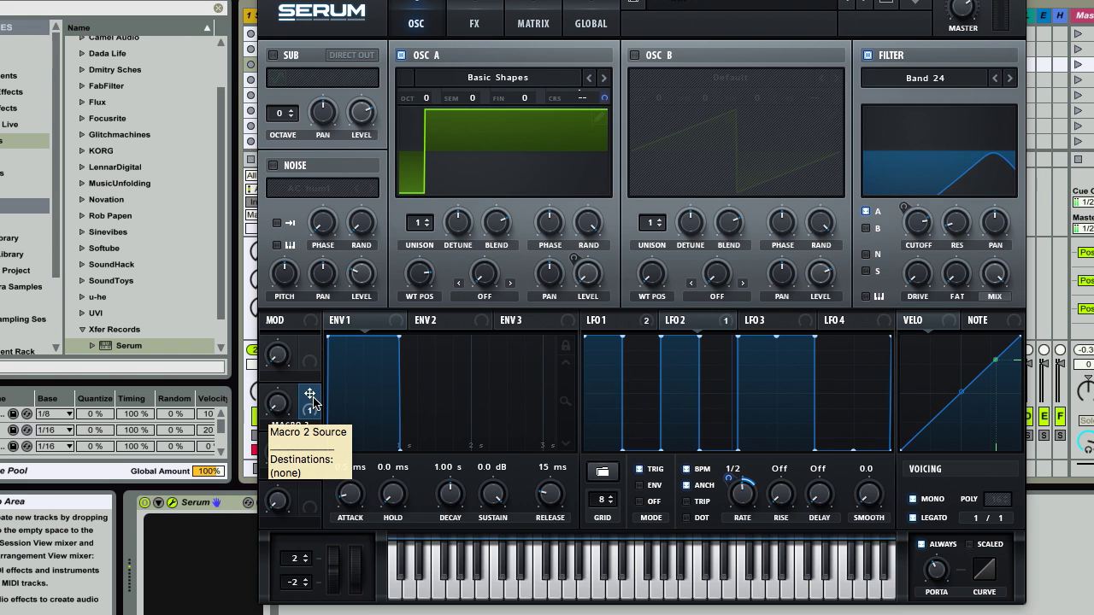
left_click_drag(277, 404, 309, 217)
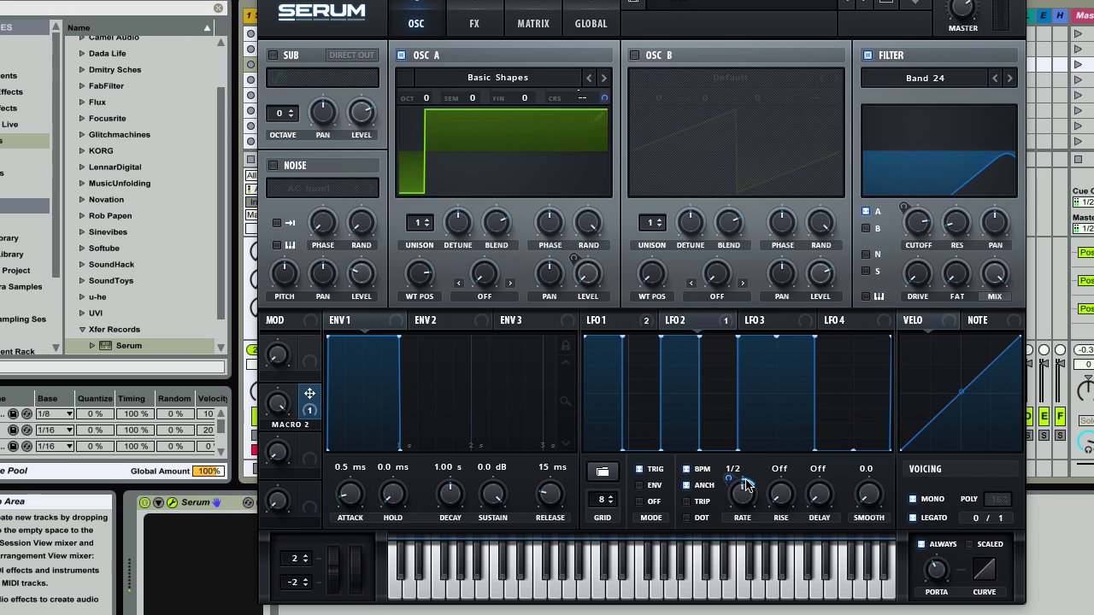
mouse_move(731, 484)
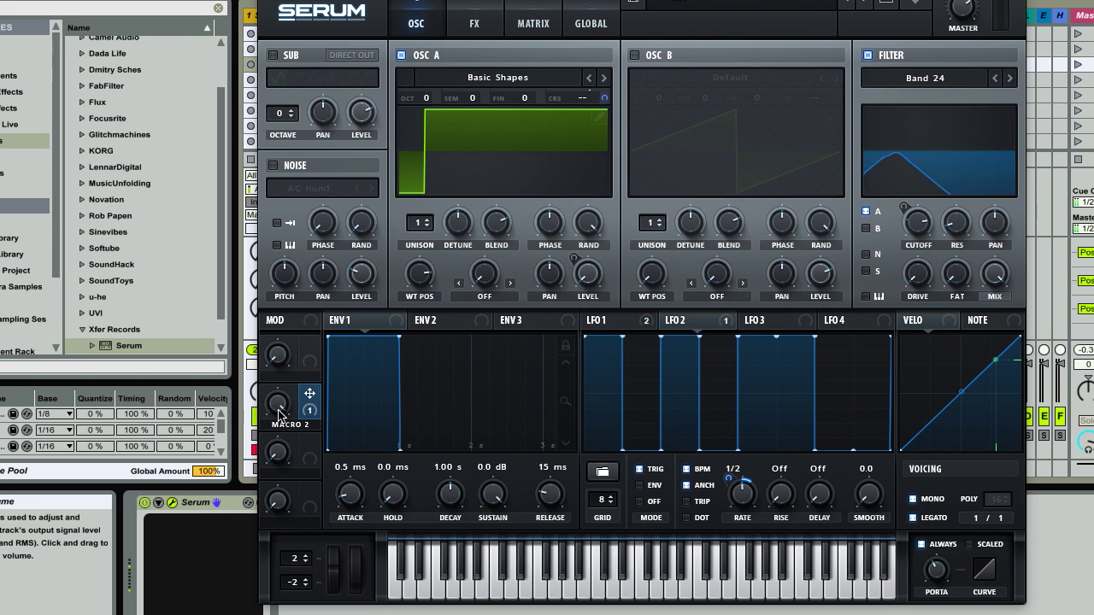
left_click_drag(278, 404, 278, 287)
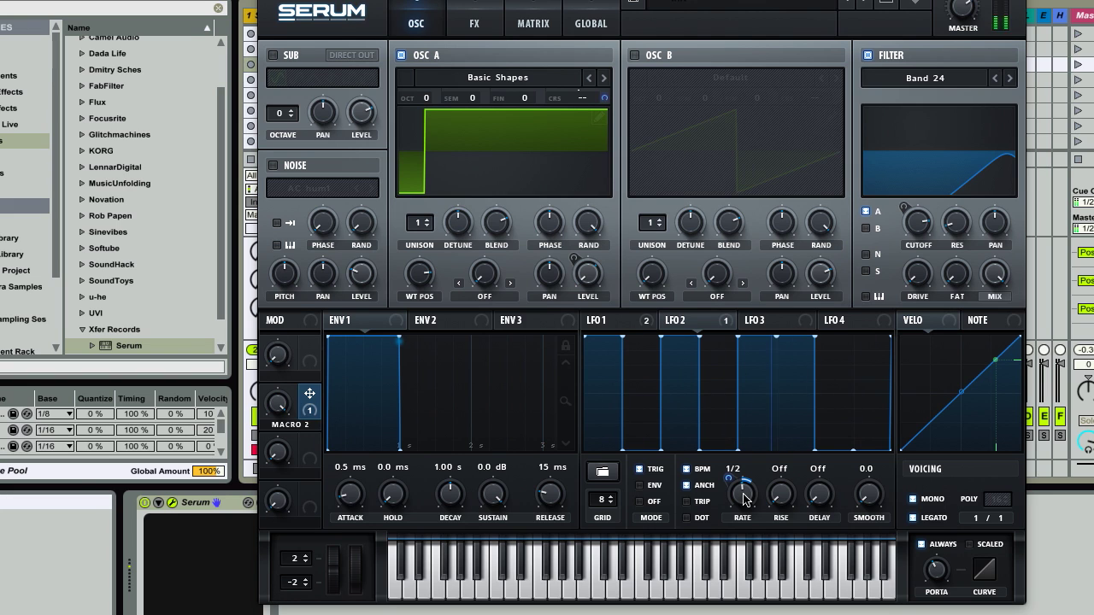
Step: Set LFO 2's rate to bar, readjust its Macro 2 modulation depth, and test the macro again
mouse_move(729, 481)
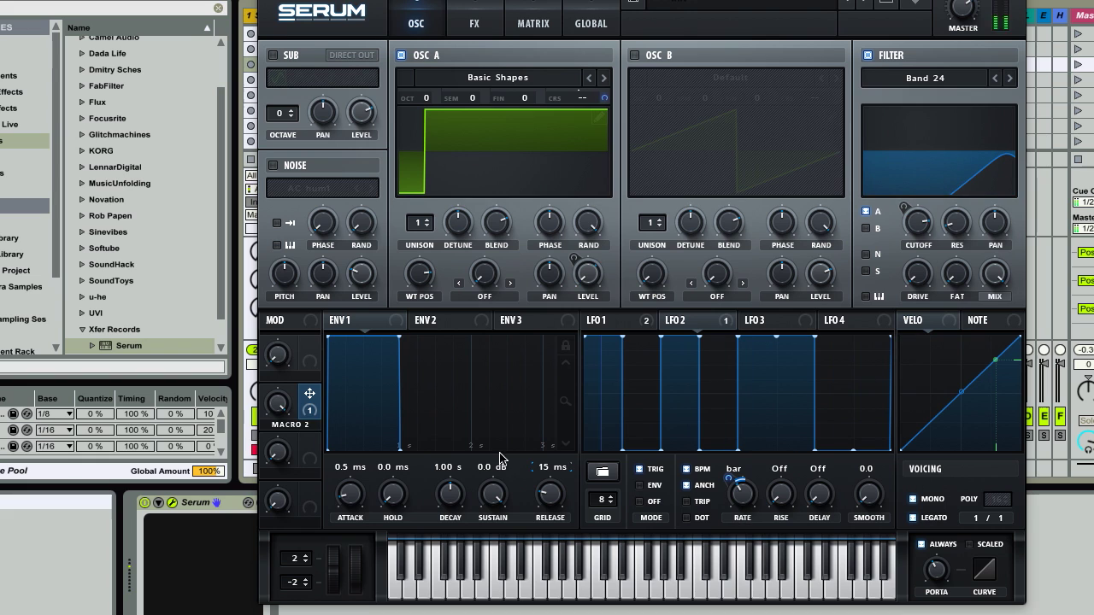
left_click_drag(278, 409, 274, 382)
double_click(278, 402)
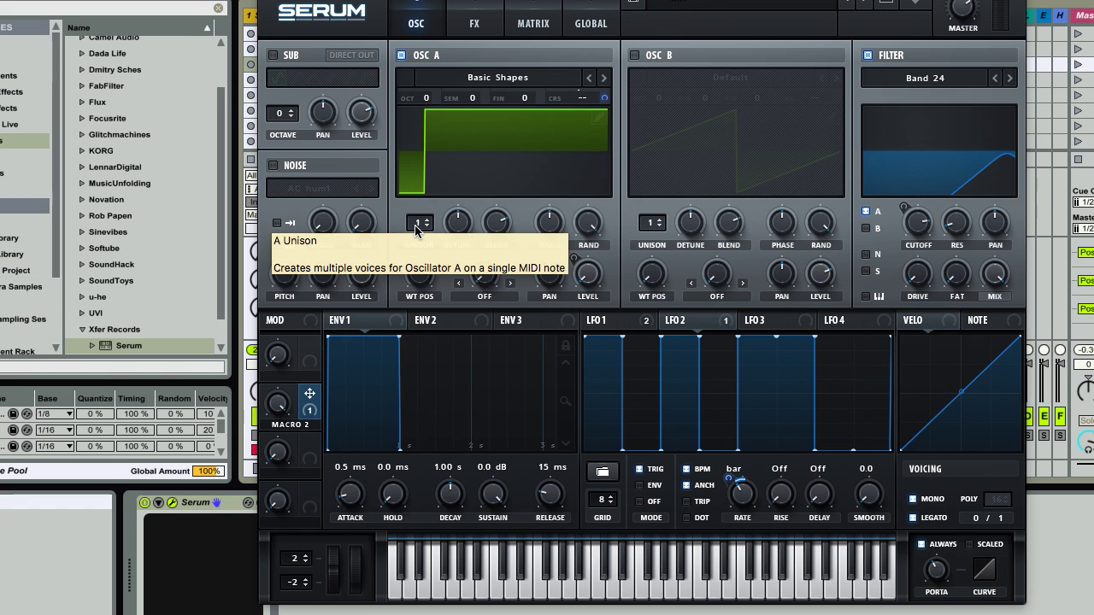
Step: Set oscillator A's unison to 3 voices and reduce its detune and blend
left_click_drag(416, 229, 420, 206)
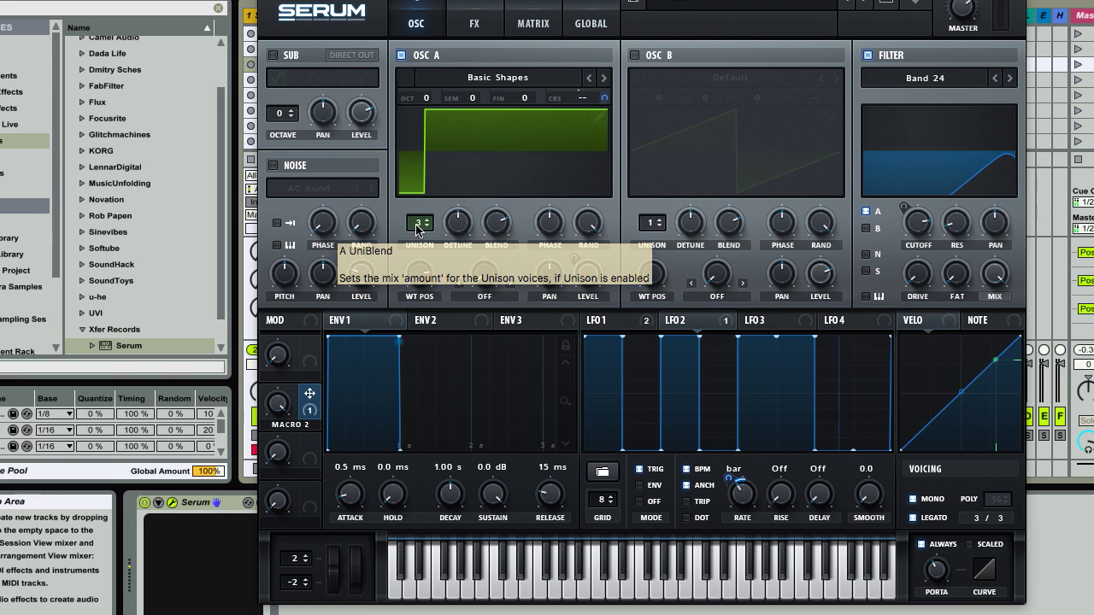
left_click_drag(453, 226, 502, 192)
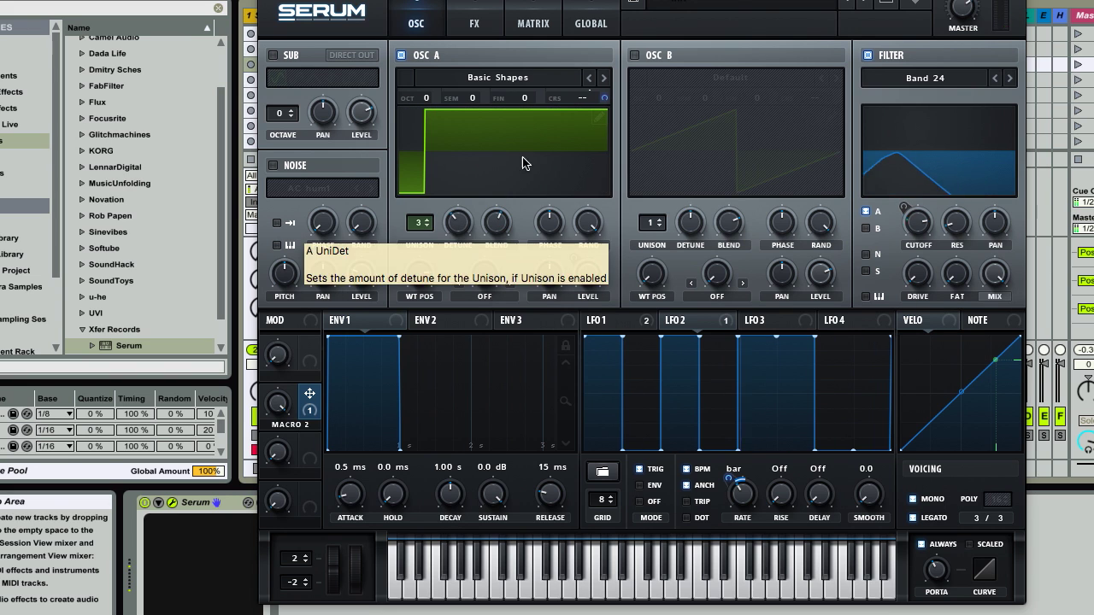
Step: Enable oscillator B, load the Analog wavetable Basic Shapes into it, and turn its level all the way down
left_click(635, 56)
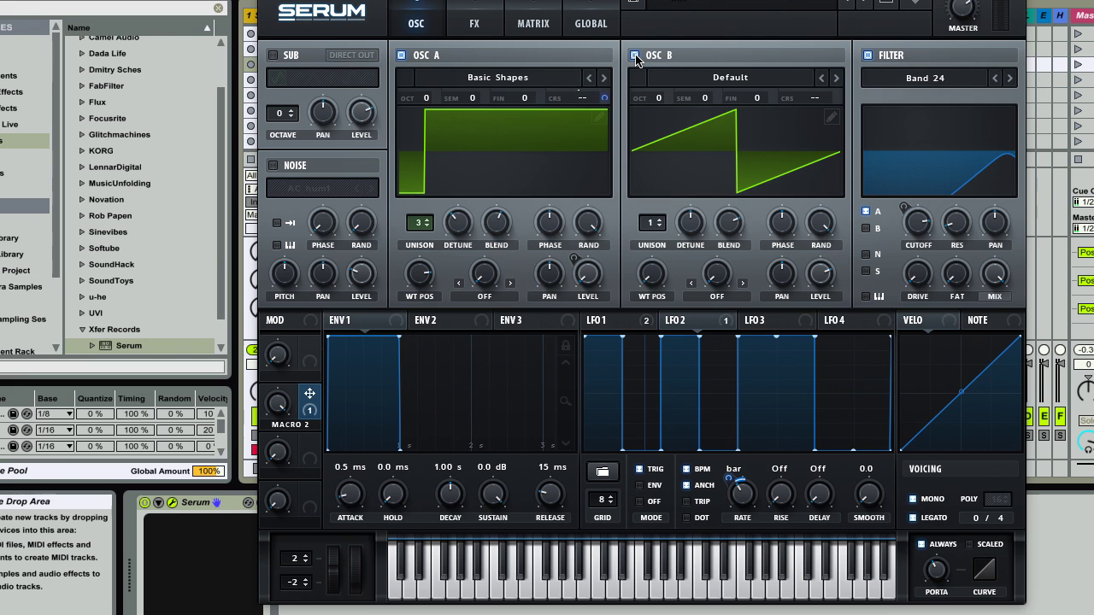
left_click(711, 81)
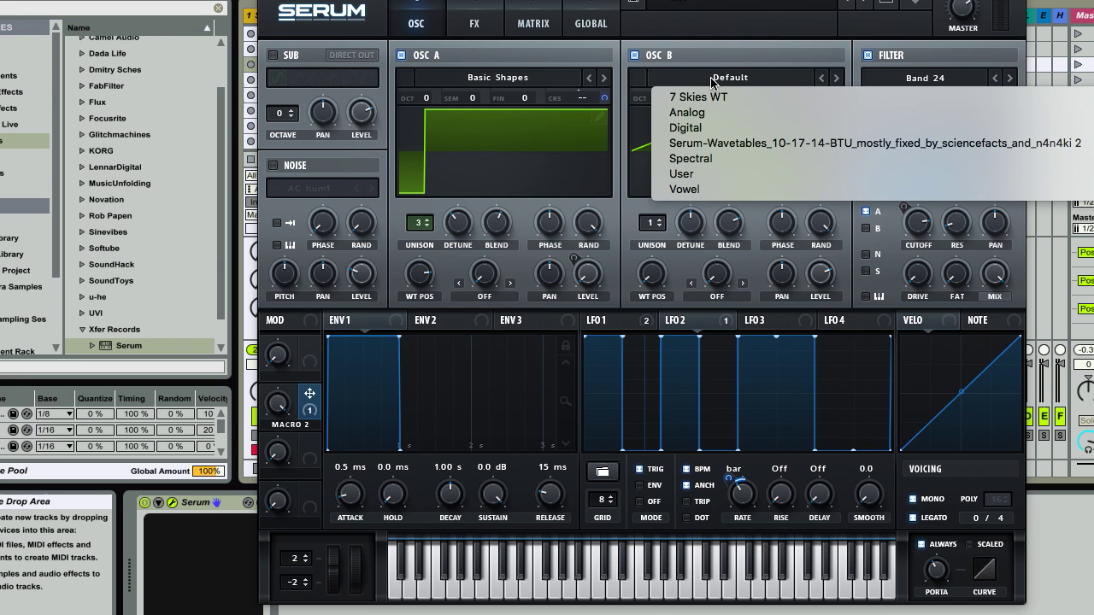
mouse_move(703, 115)
left_click(561, 129)
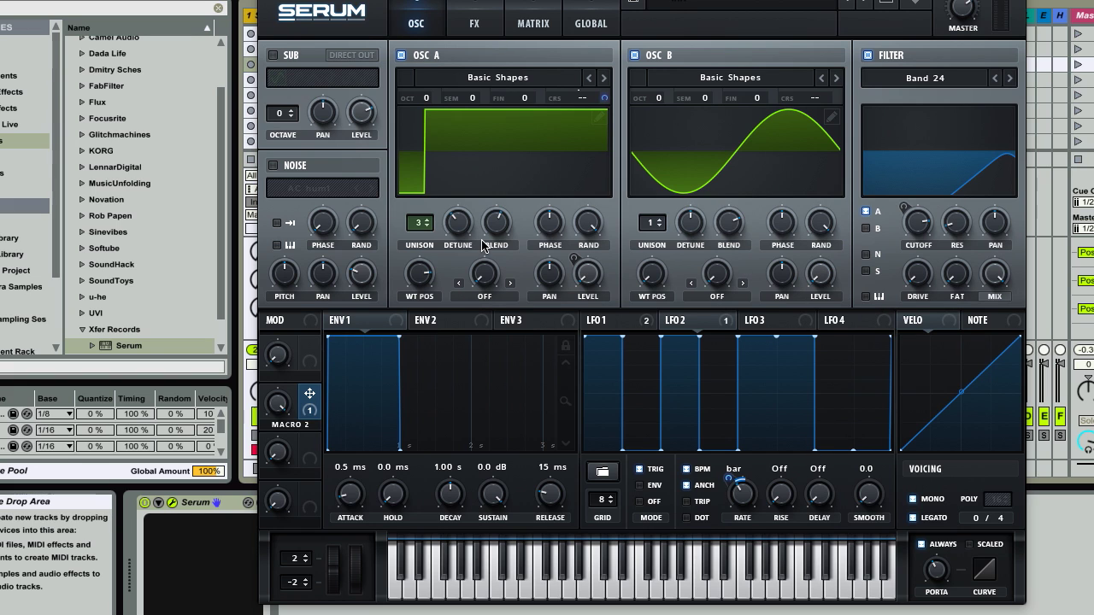
Step: Set oscillator A's warp mode to FM (from B) and raise the warp amount to about 34%
left_click(484, 296)
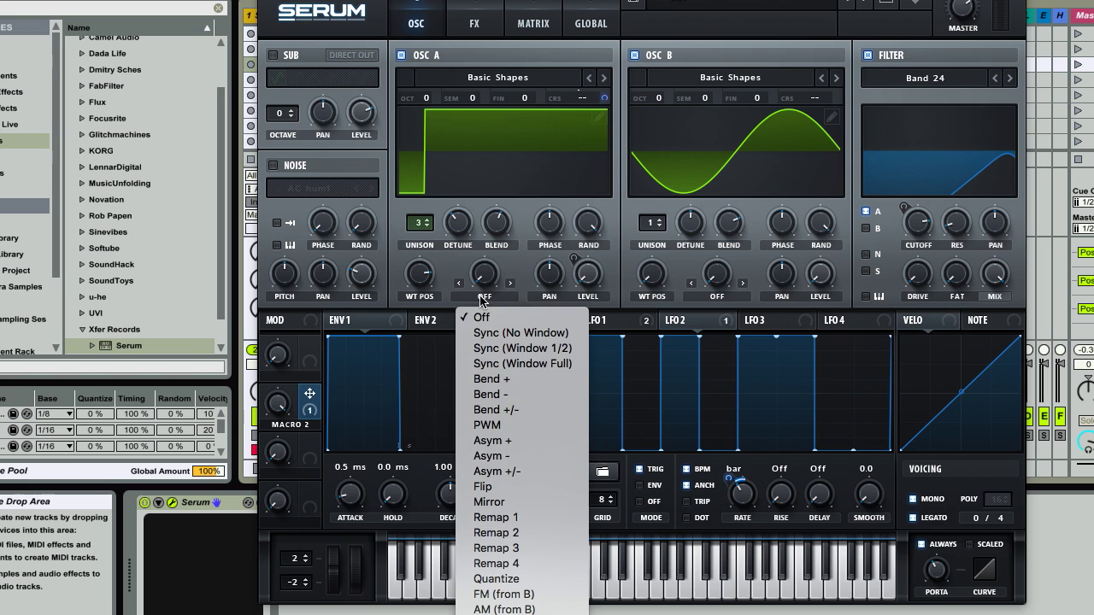
left_click(486, 594)
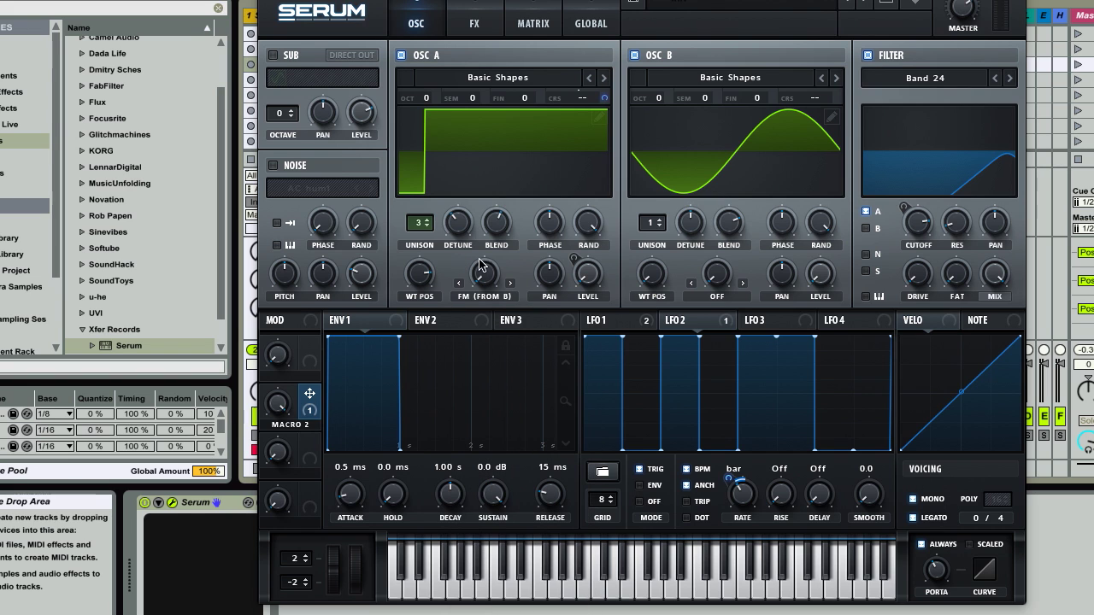
mouse_move(484, 280)
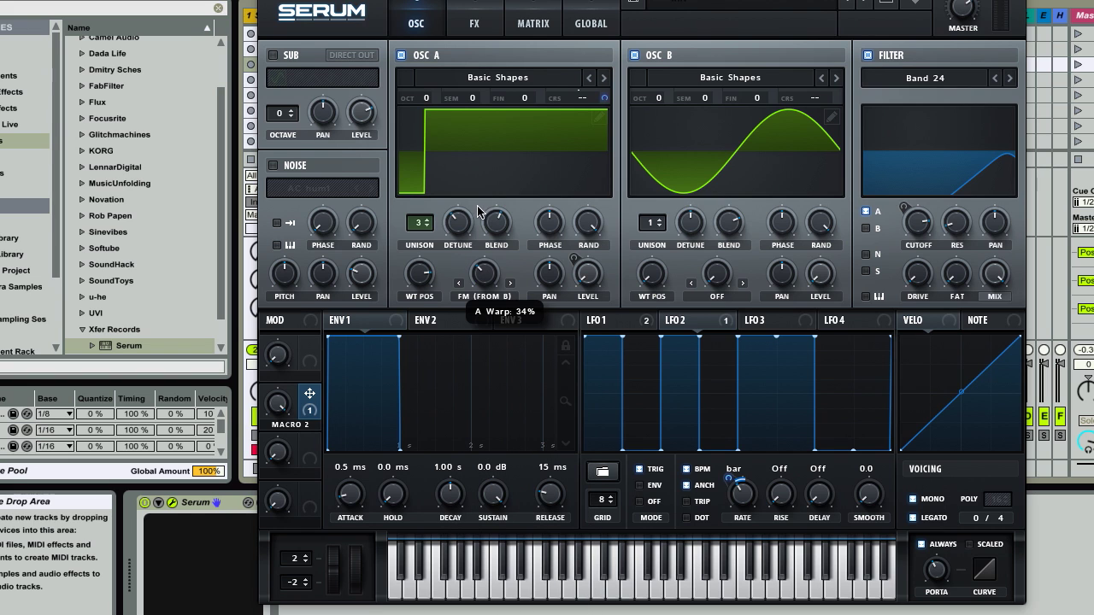
Step: Fine-tune oscillator A's FM (from B) warp amount and sweep Macro 2 to audition its effect on LFO 2's rate
left_click_drag(483, 270, 491, 312)
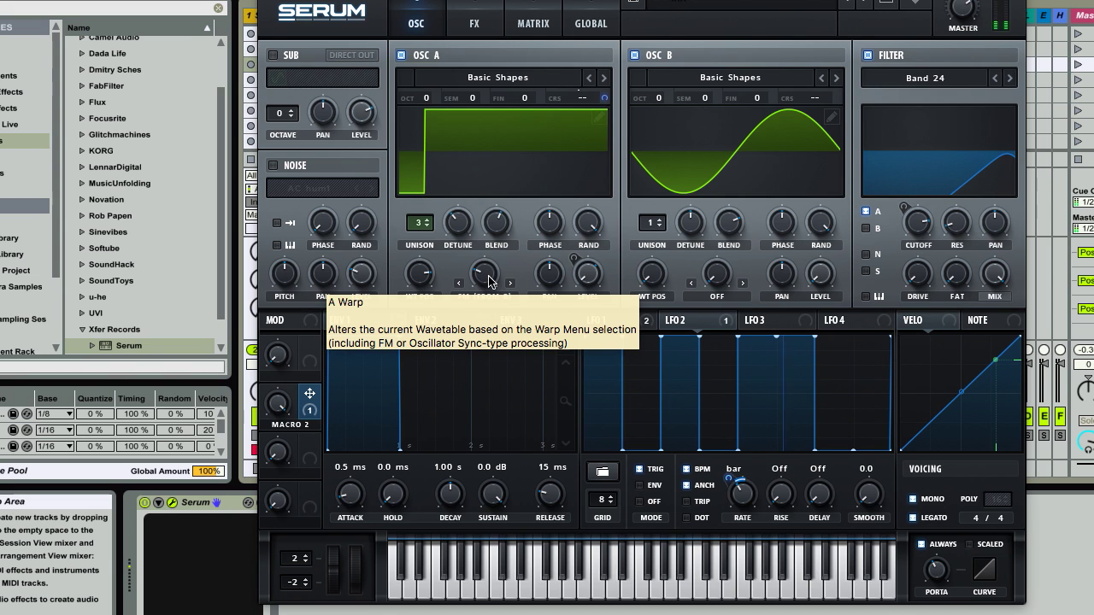
left_click_drag(490, 282, 484, 258)
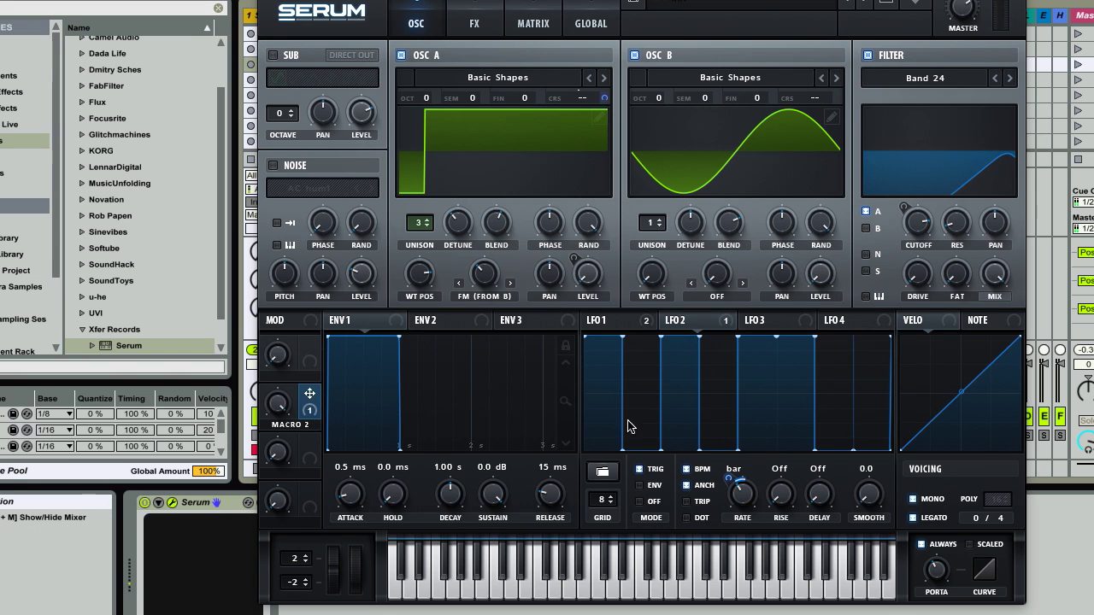
mouse_move(726, 478)
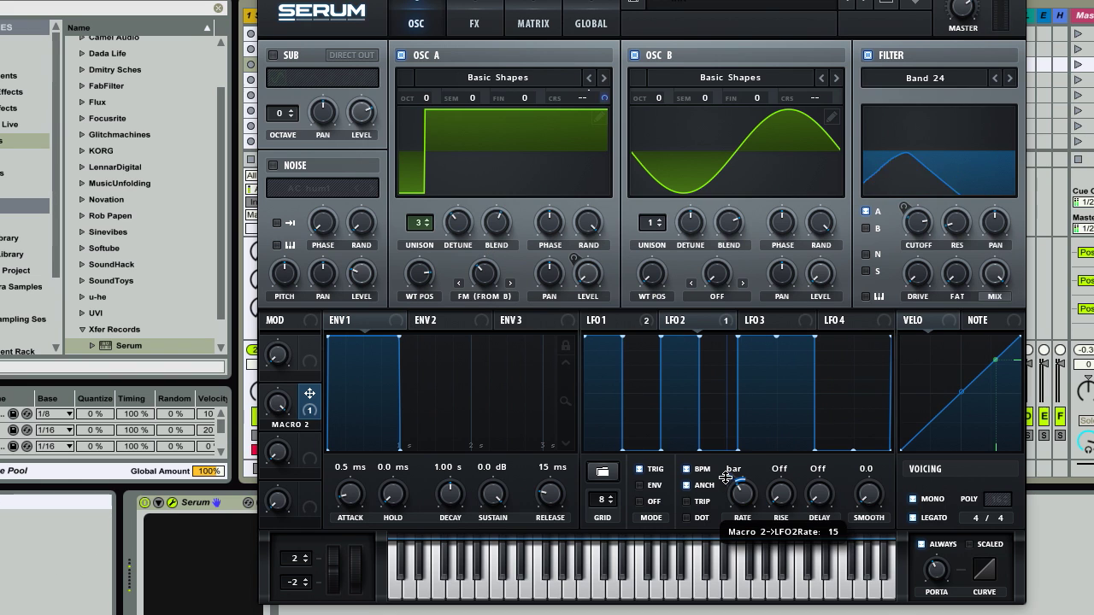
mouse_move(278, 424)
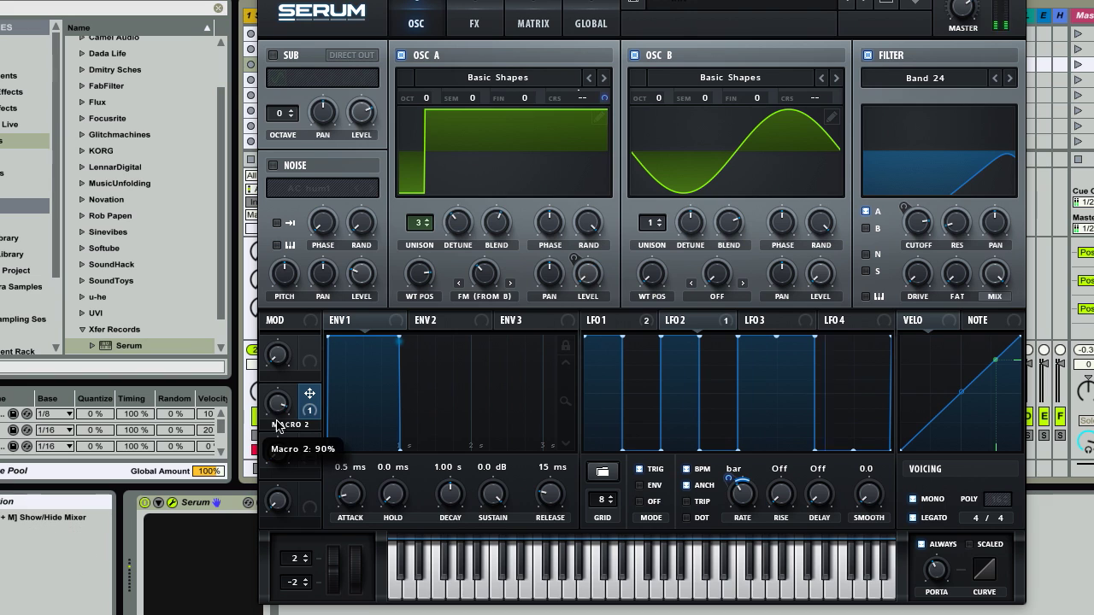
left_click_drag(278, 424, 274, 451)
Step: Redraw LFO 1 with alternating full-height grid steps and delete corner points to turn the steps into angled ramps
left_click(615, 327)
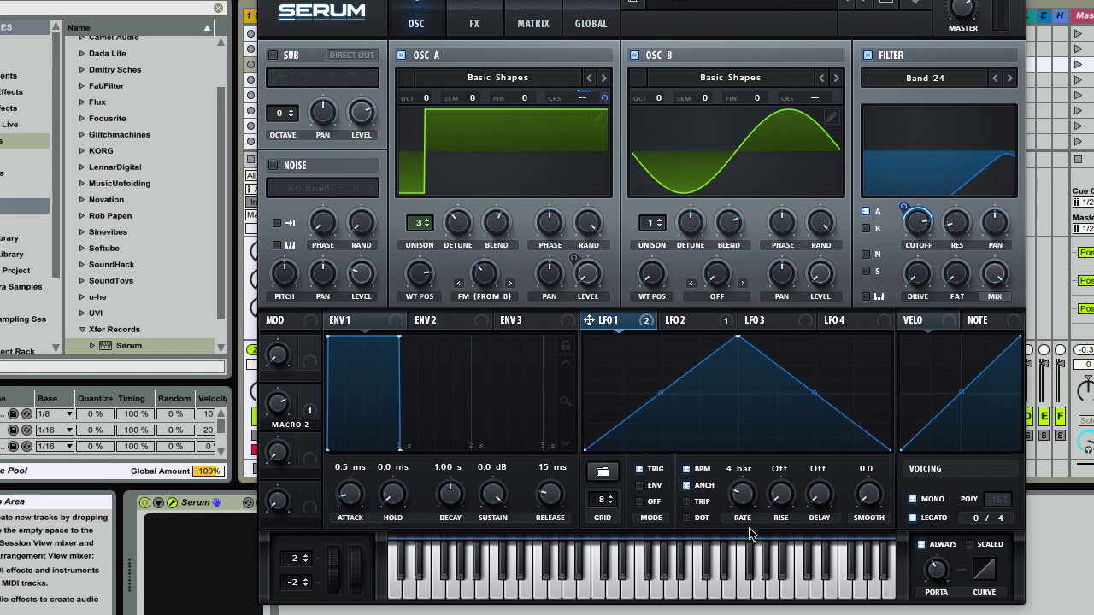
mouse_move(598, 434)
left_mouse_down()
mouse_move(600, 316)
mouse_move(645, 455)
mouse_move(679, 376)
mouse_move(715, 384)
mouse_move(740, 426)
mouse_move(770, 426)
mouse_move(786, 375)
mouse_move(816, 480)
mouse_move(844, 262)
mouse_move(880, 384)
mouse_move(879, 507)
left_mouse_up()
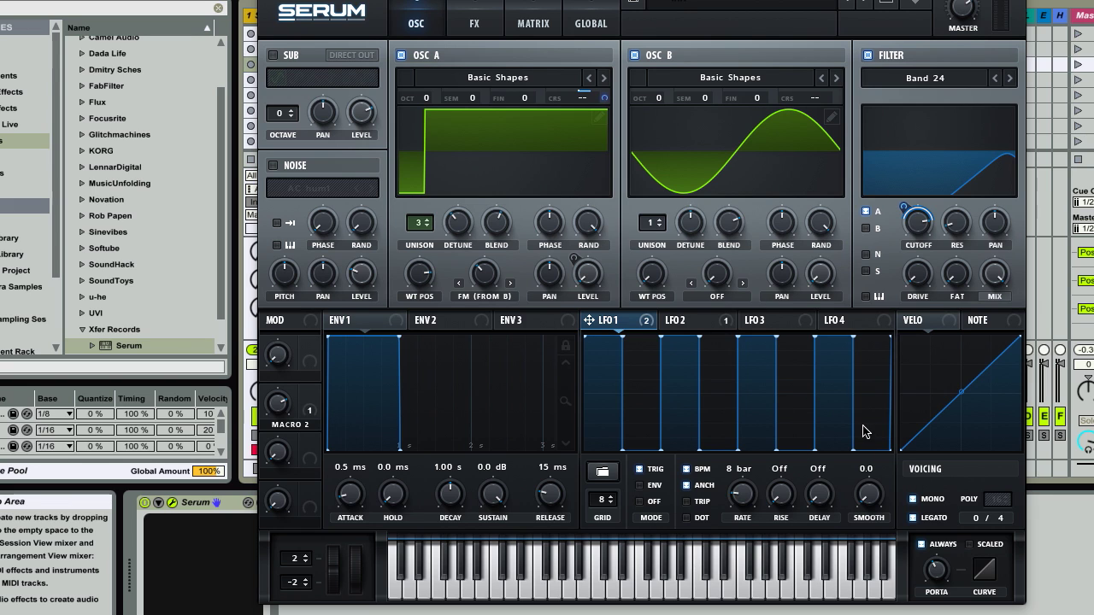
double_click(621, 451)
double_click(661, 337)
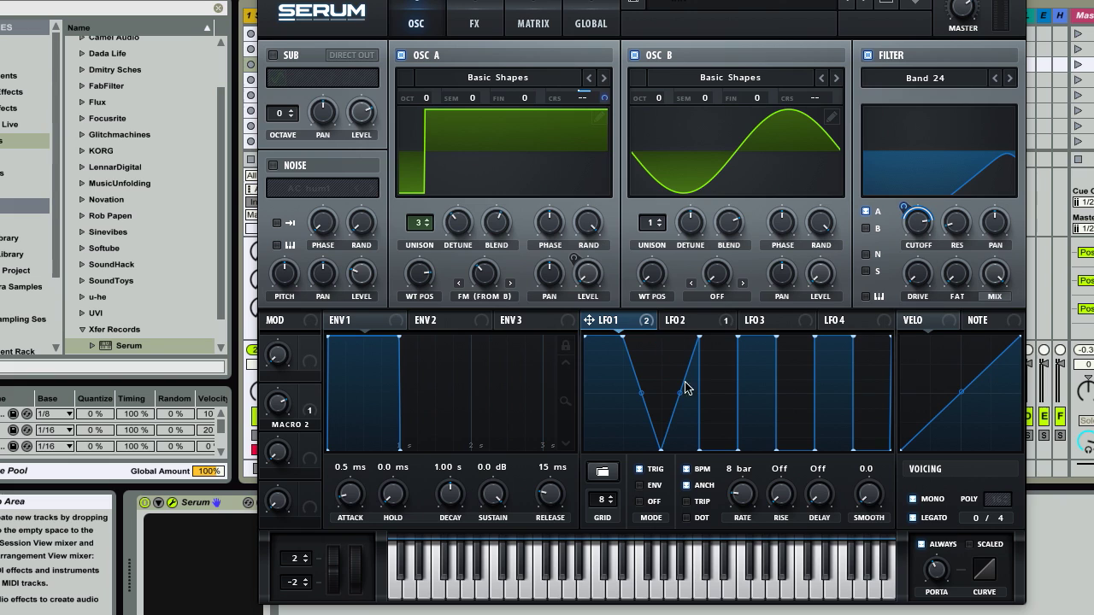
double_click(697, 451)
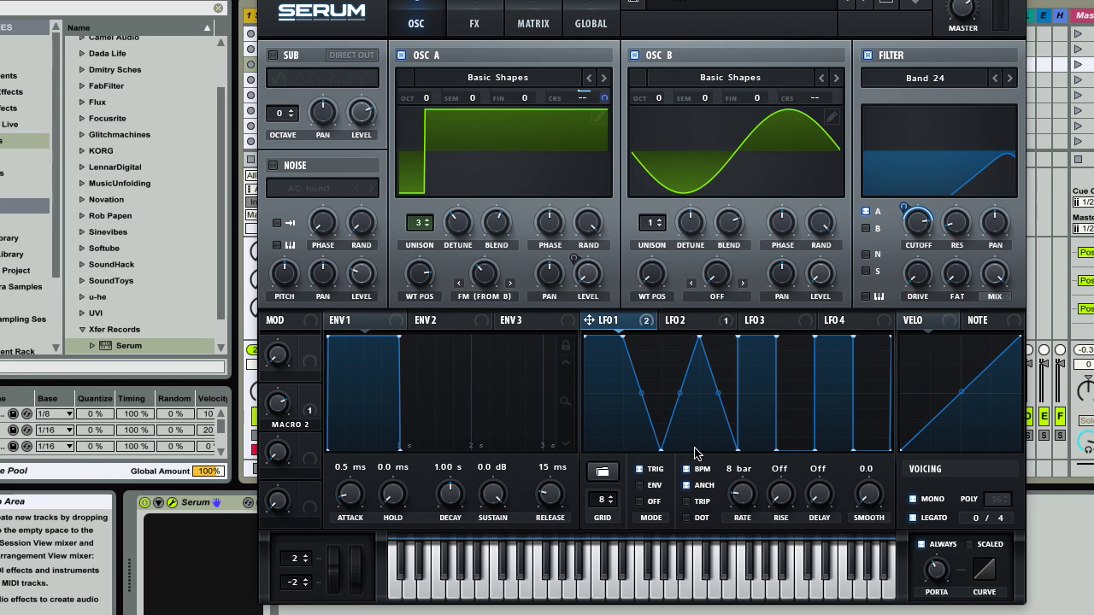
double_click(740, 338)
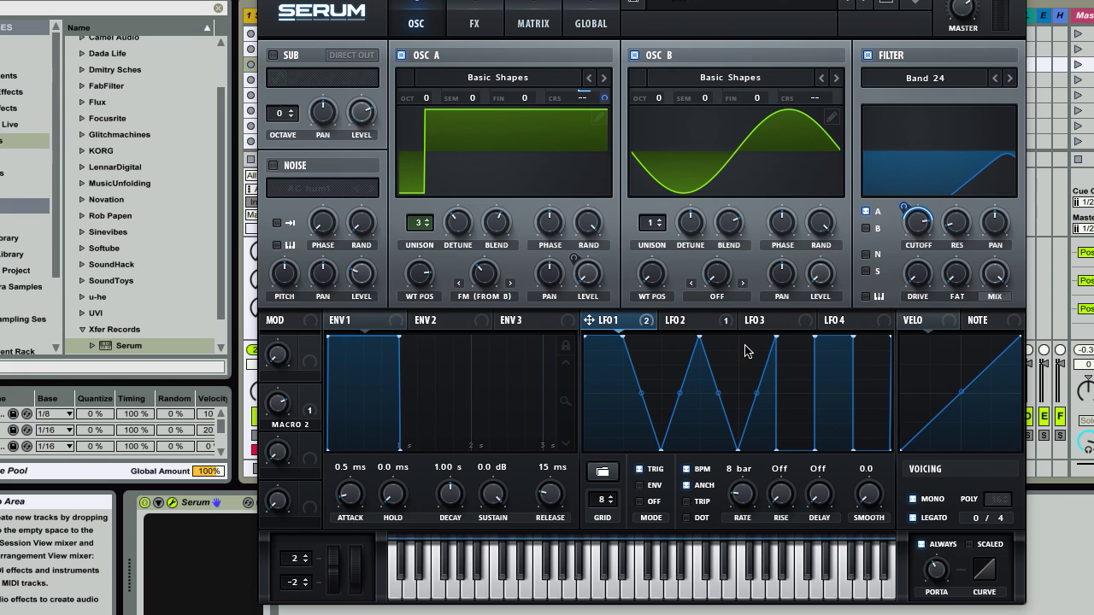
double_click(775, 445)
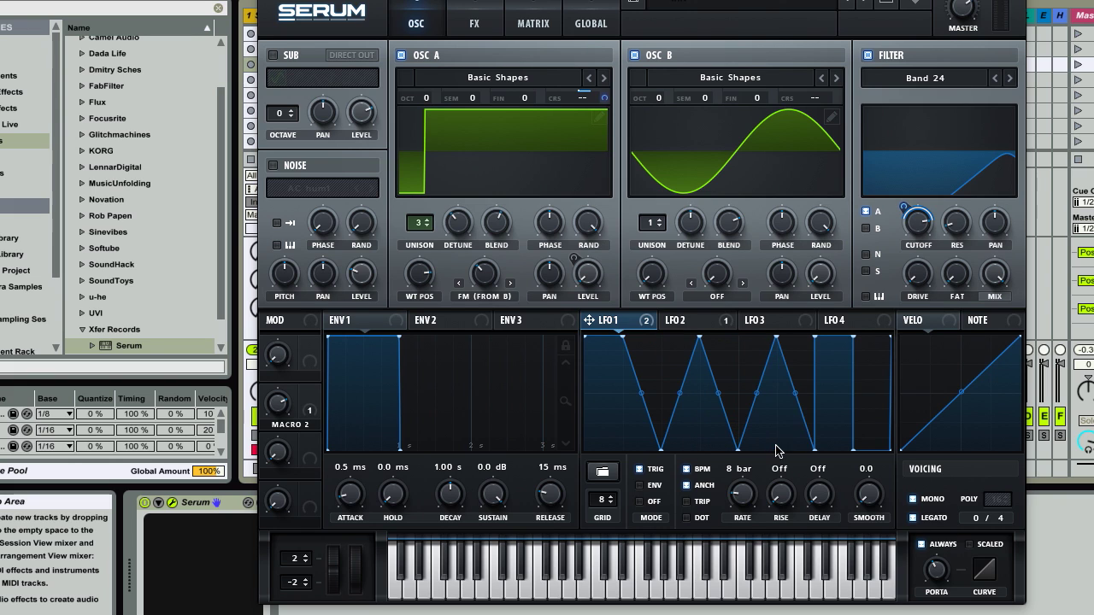
double_click(852, 338)
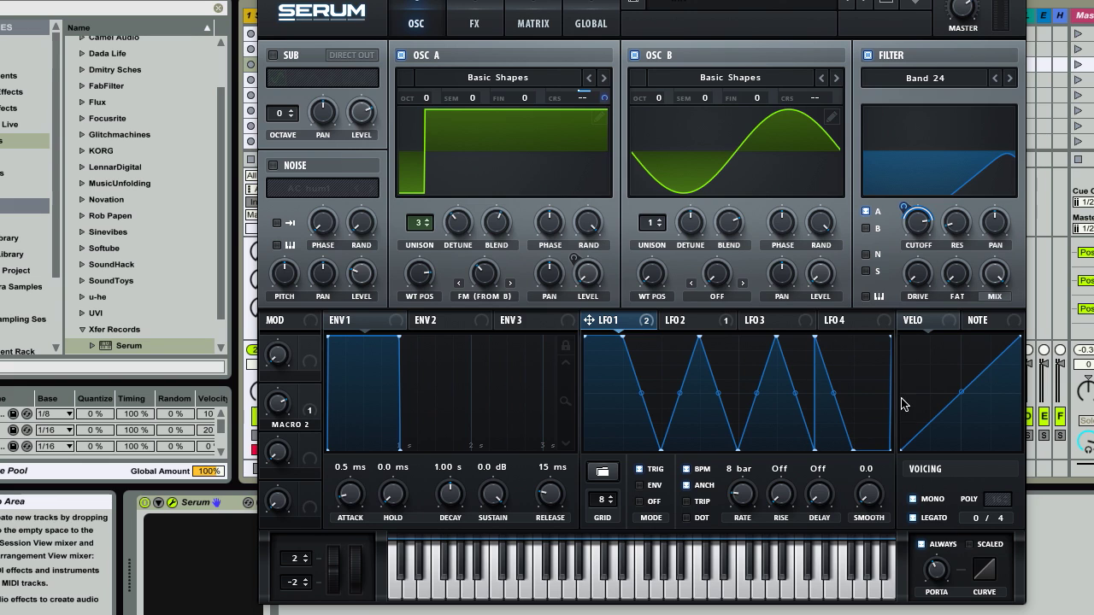
double_click(887, 450)
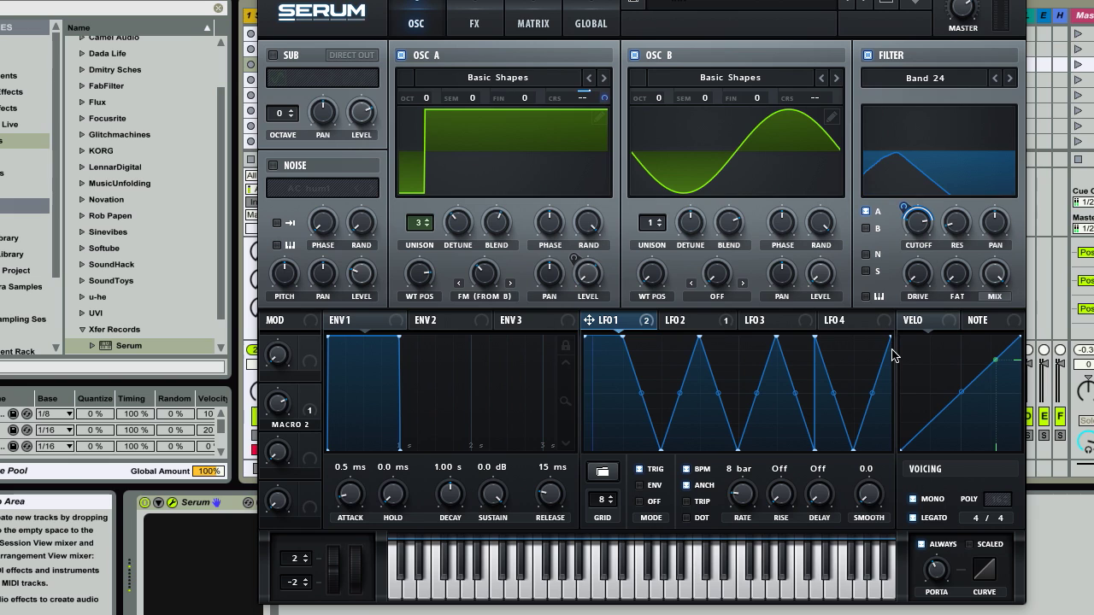
double_click(621, 338)
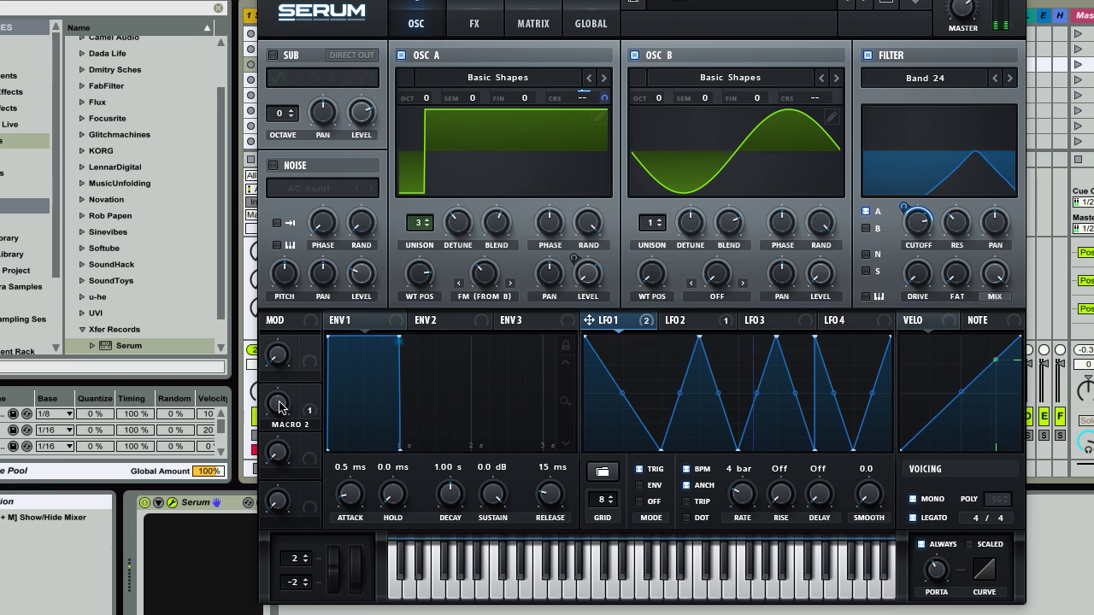
Step: Sweep Macro 2 up to 100% to audition the patch with the reshaped LFO 1
left_click_drag(278, 484, 278, 394)
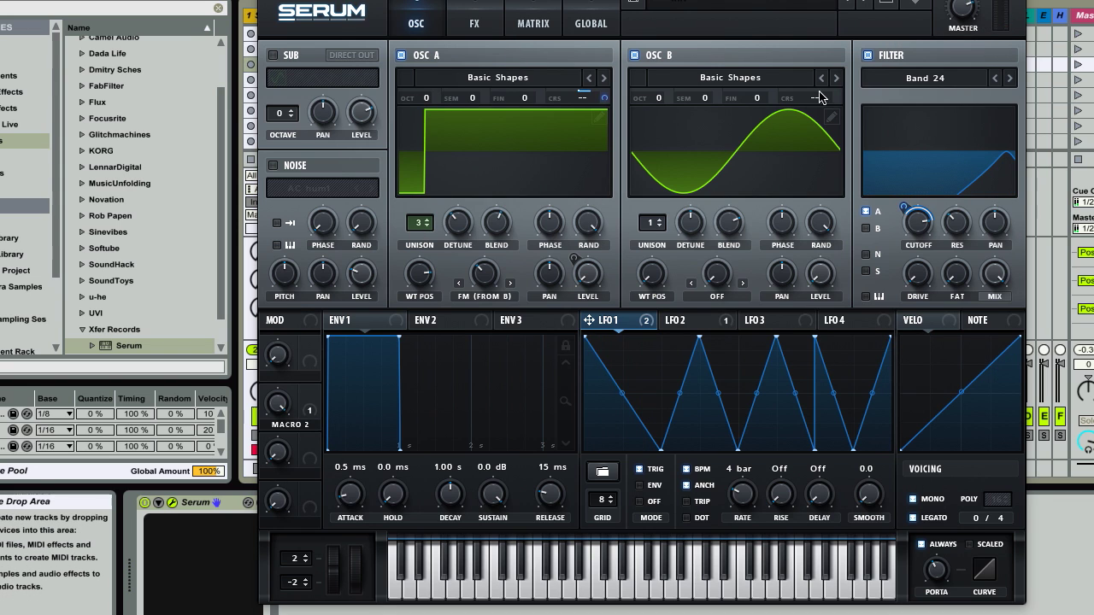
mouse_move(277, 417)
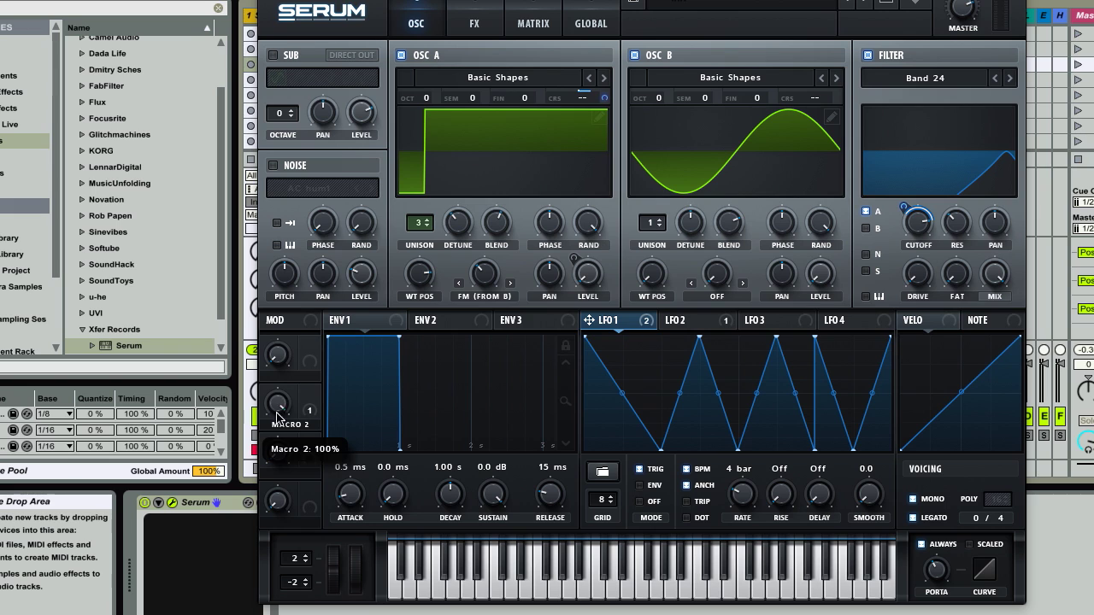
left_click_drag(282, 479, 277, 409)
left_click_drag(284, 317, 286, 325)
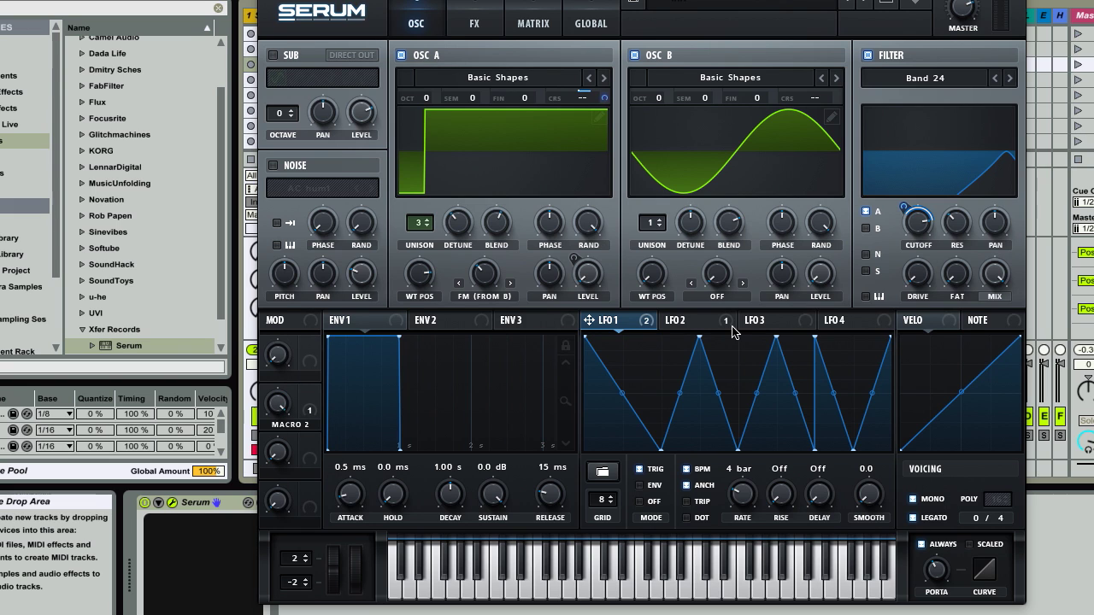
Step: Assign Macro 1 as the aux source of the LFO 2 to A Vol modulation, and return to the oscillator view
left_click(684, 322)
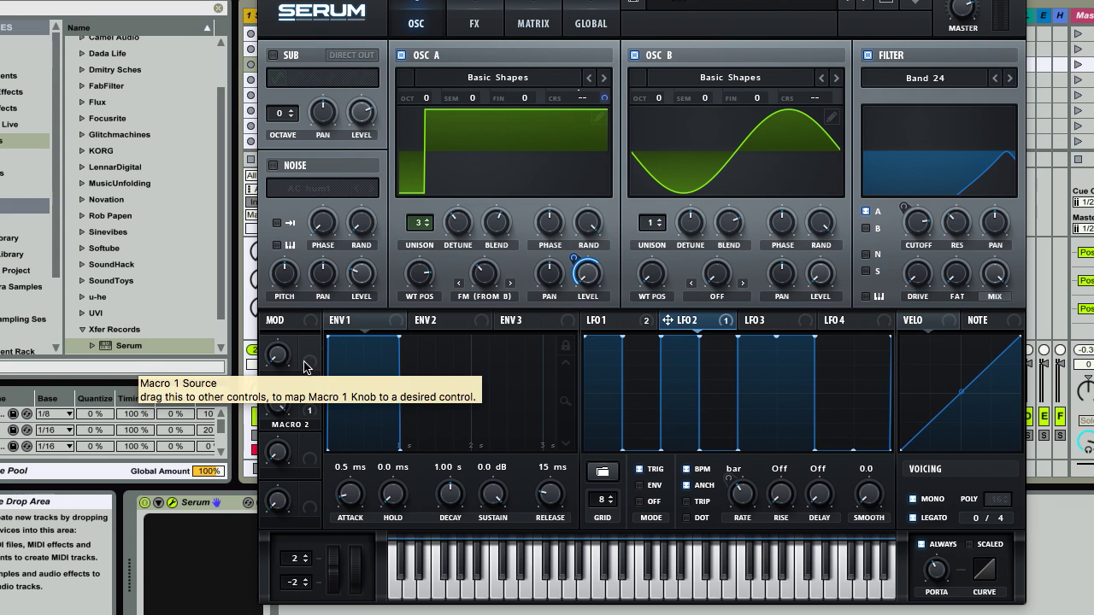
mouse_move(308, 365)
left_mouse_down()
mouse_move(664, 430)
mouse_move(740, 469)
mouse_move(750, 498)
mouse_move(748, 428)
mouse_move(742, 475)
mouse_move(740, 417)
mouse_move(708, 344)
mouse_move(613, 283)
mouse_move(314, 358)
left_mouse_up()
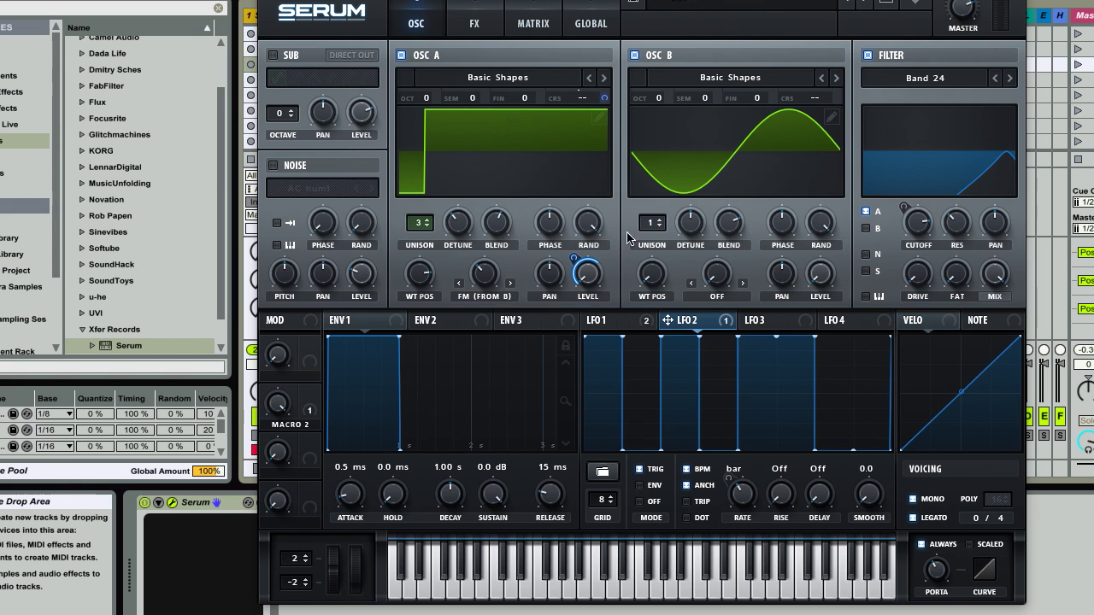
left_click(531, 19)
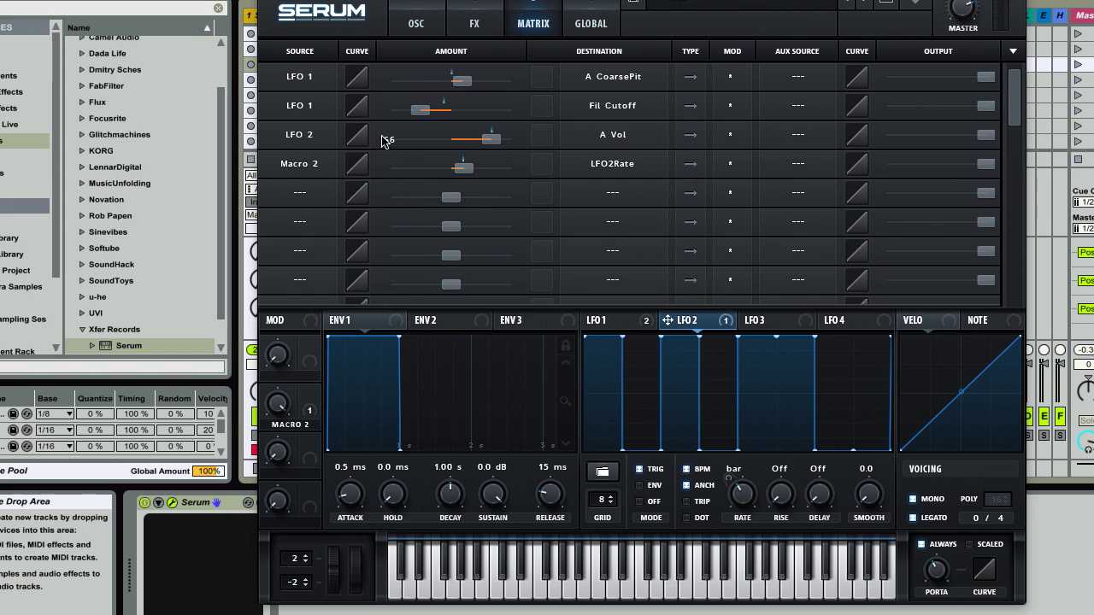
left_click(794, 140)
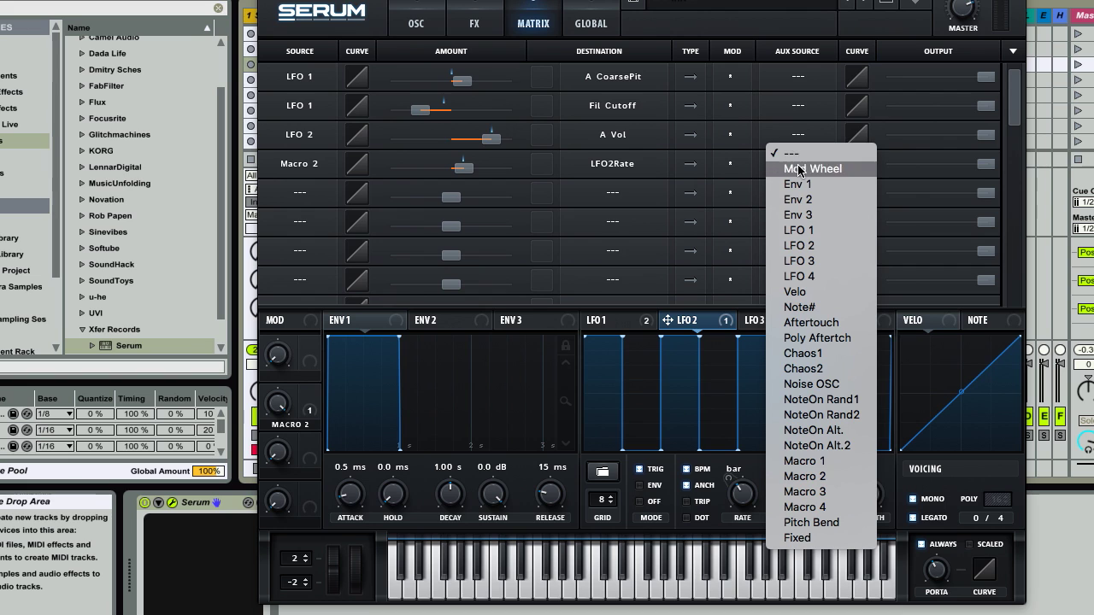
left_click(804, 461)
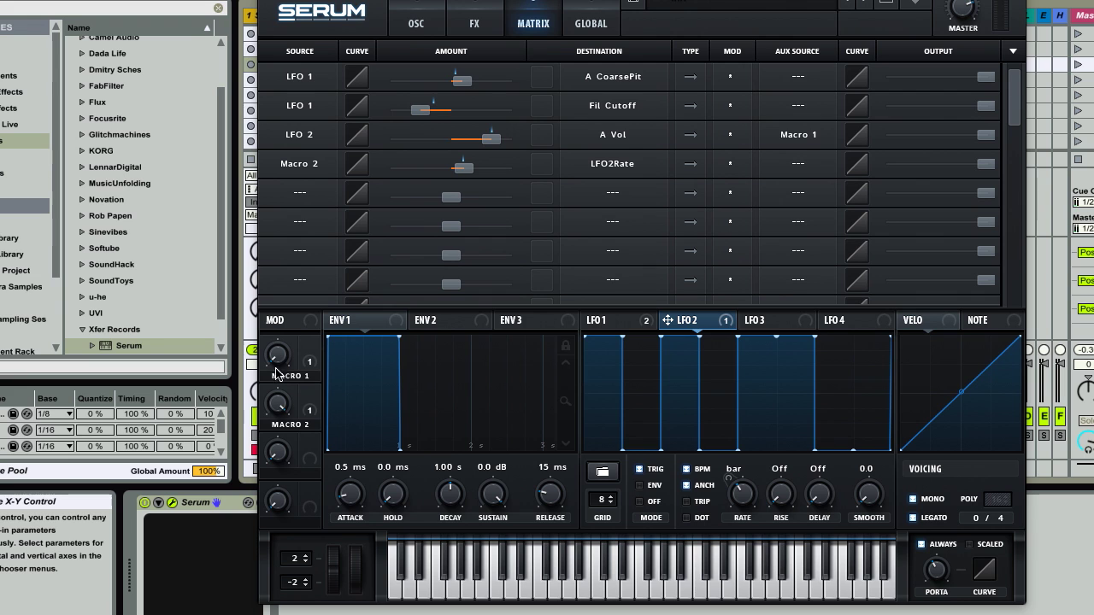
left_click(415, 22)
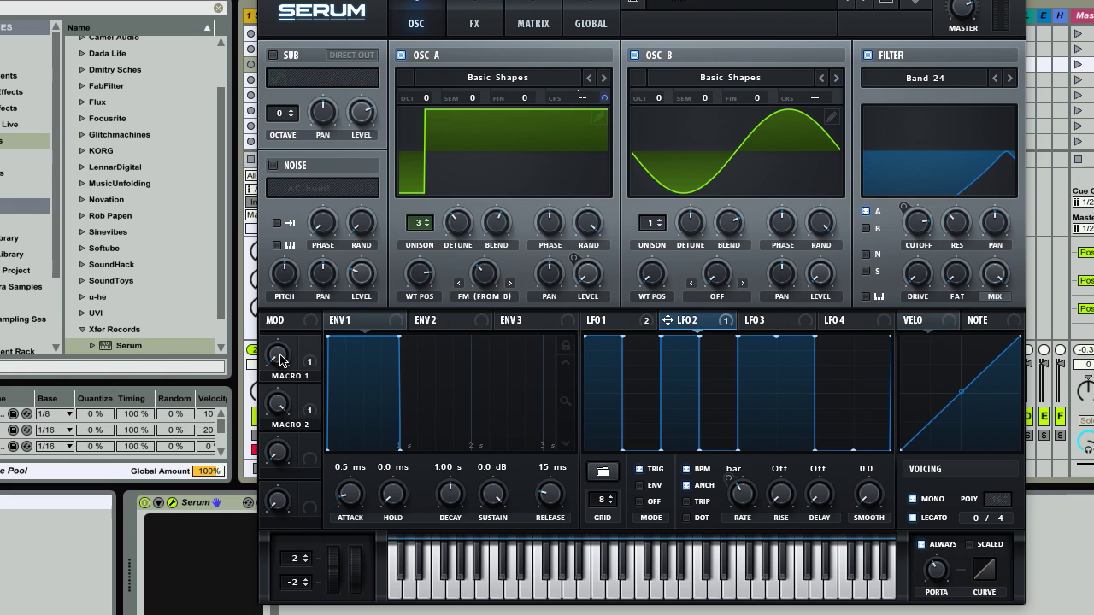
Step: Raise Macro 1, flip LFO 2's shape vertically, and readjust LFO 2's modulation on oscillator A's level
mouse_move(280, 360)
left_click_drag(278, 360, 277, 152)
right_click(644, 372)
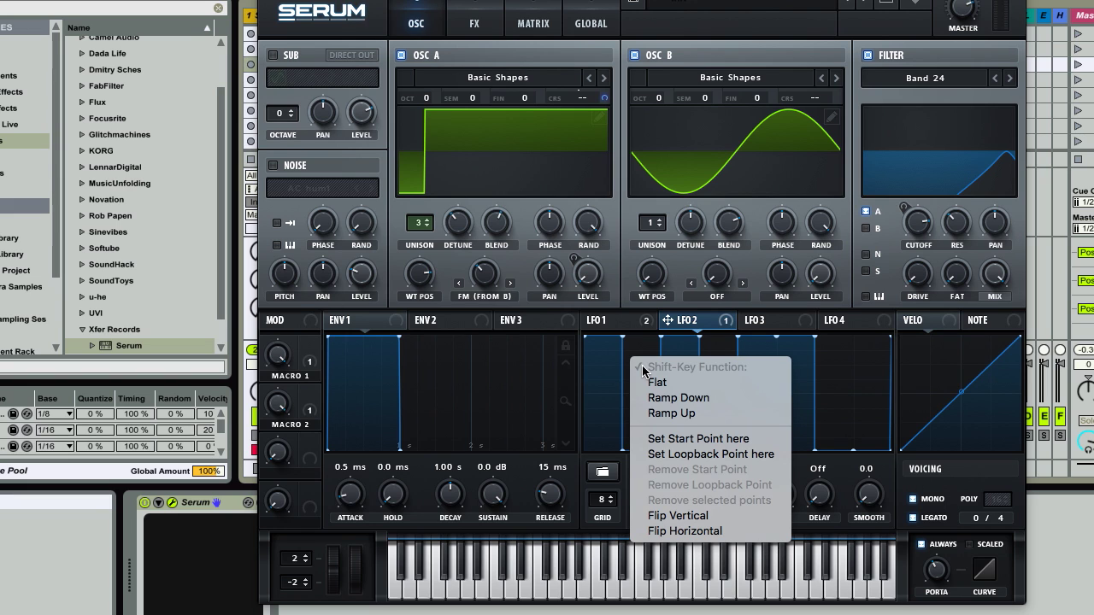
left_click(684, 516)
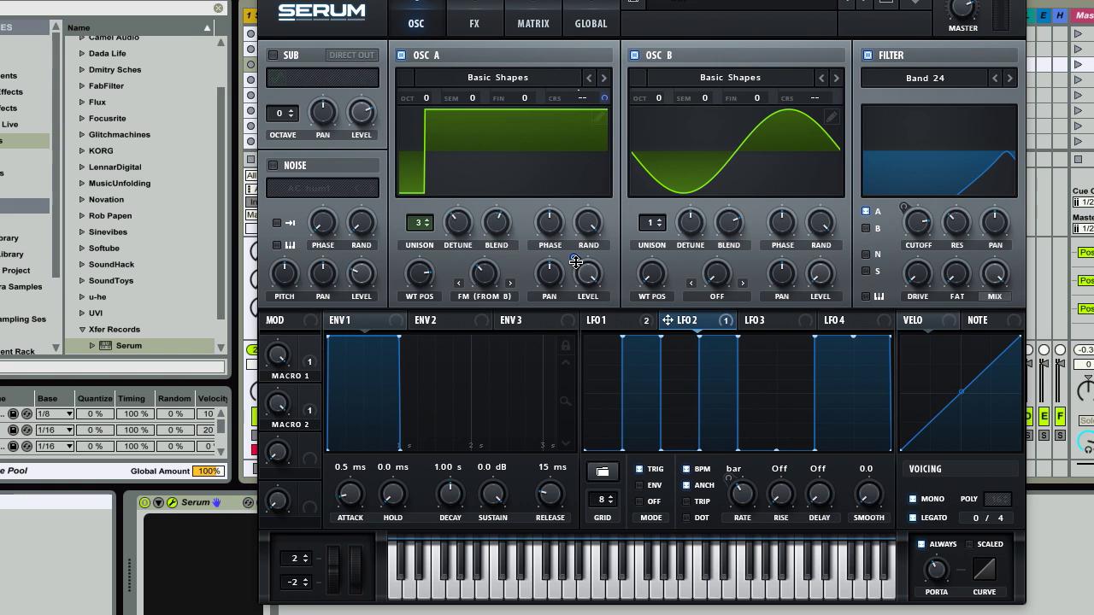
left_click_drag(576, 261, 587, 272)
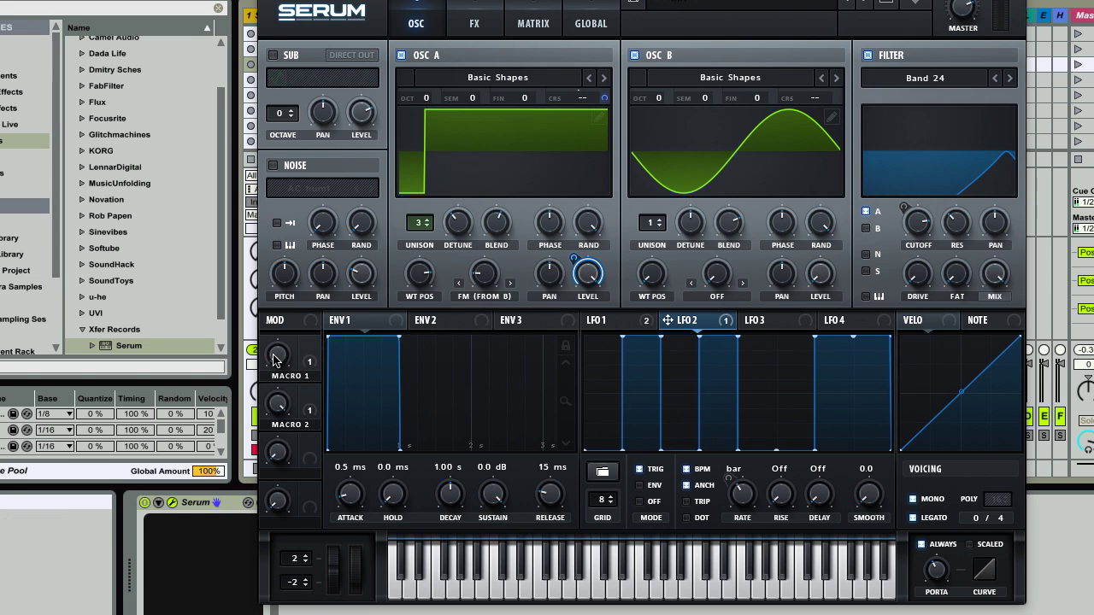
Step: Play notes while sweeping Macro 1 and adjusting Macro 2 to audition the volume gating
left_click_drag(278, 355, 276, 83)
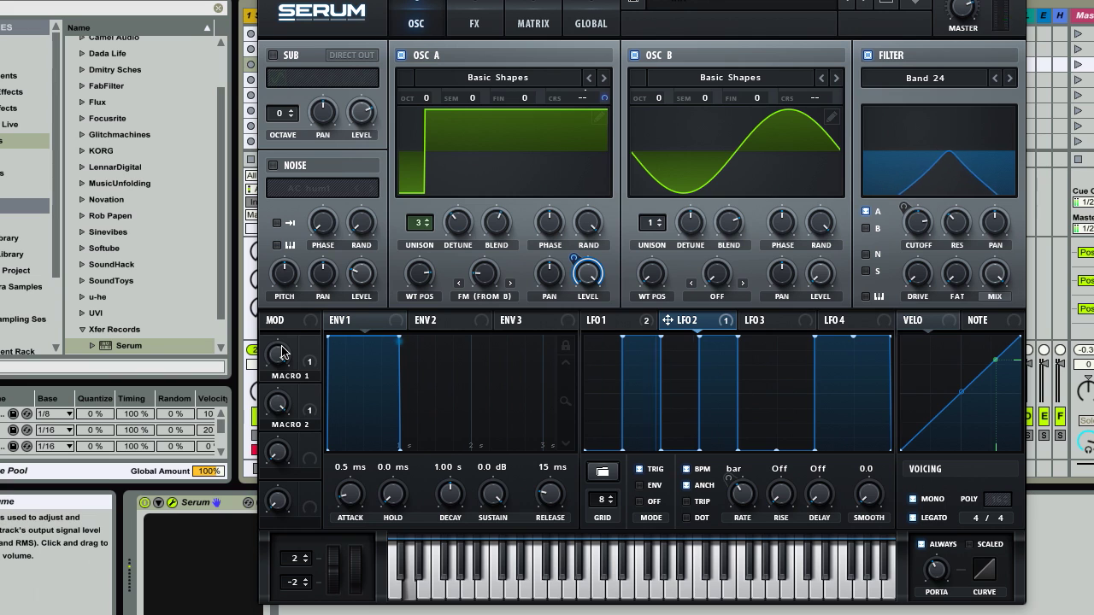
left_click_drag(277, 402, 245, 398)
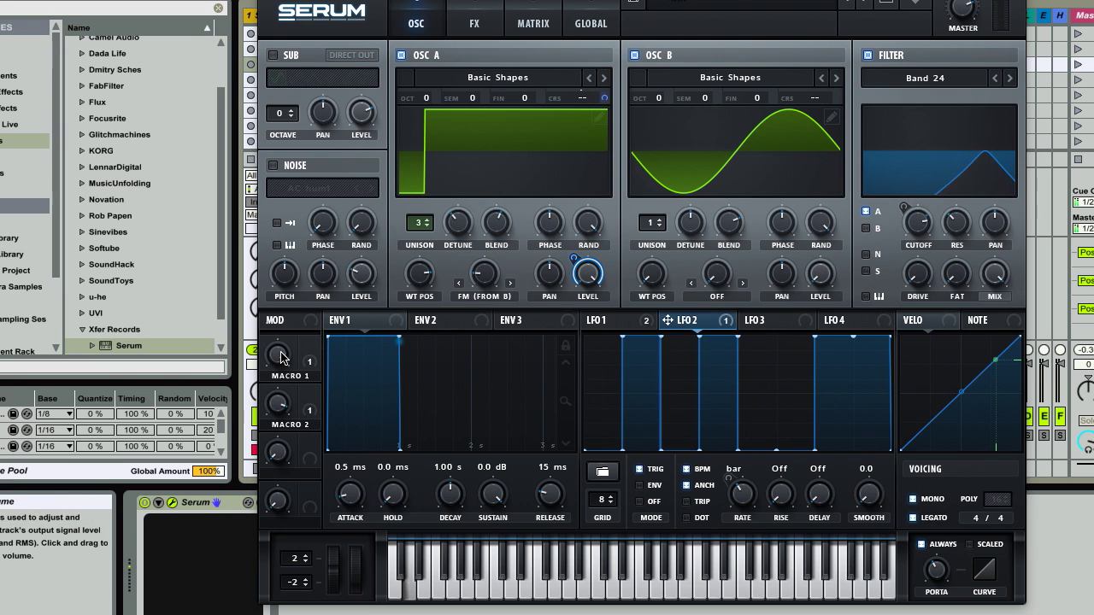
left_click(279, 360)
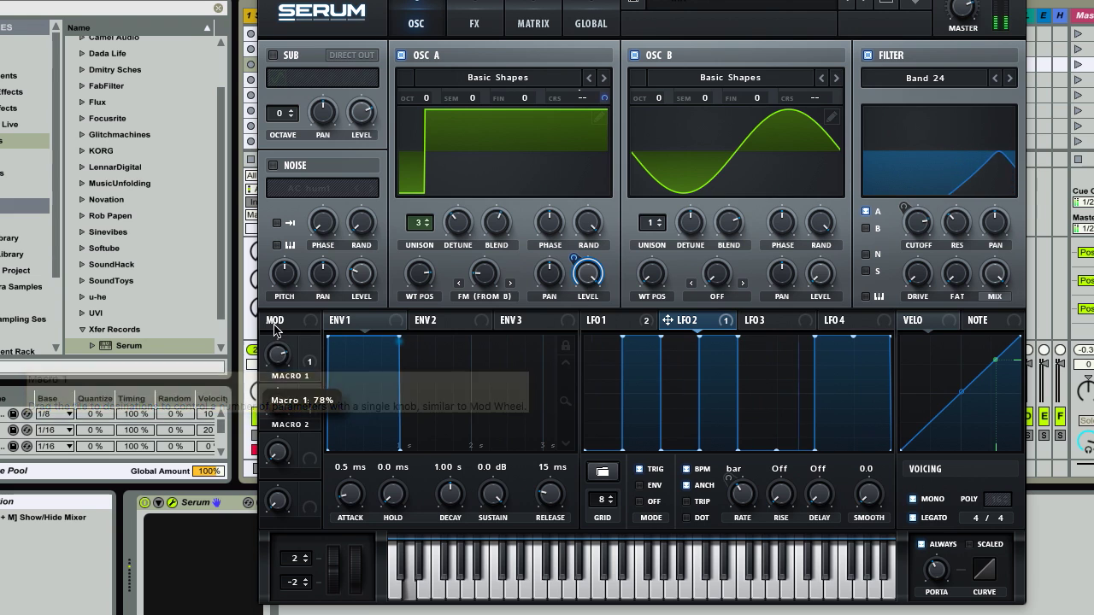
left_click_drag(277, 352, 272, 372)
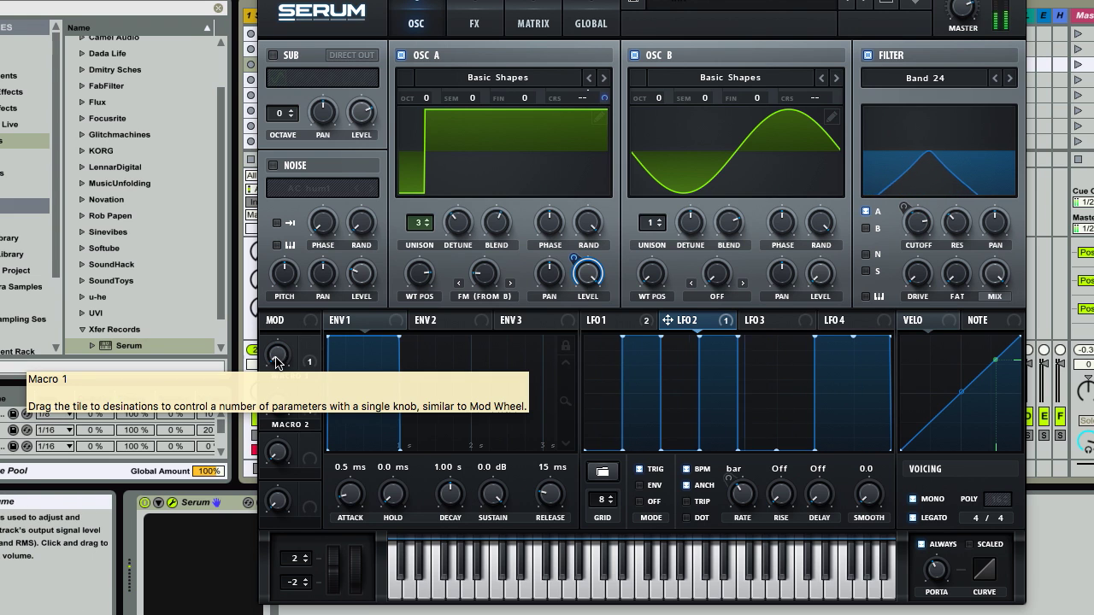
Step: Set oscillator A's octave to -1 and oscillator B's to +1, and audition the change by sweeping Macros 1 and 2
left_click_drag(425, 99, 421, 129)
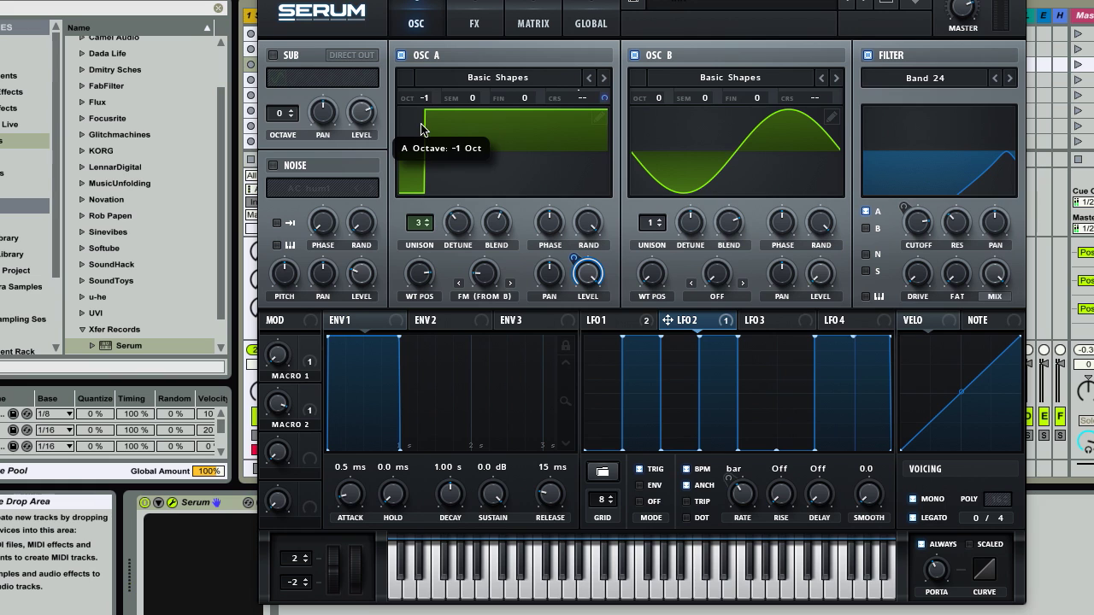
left_click_drag(658, 100, 658, 86)
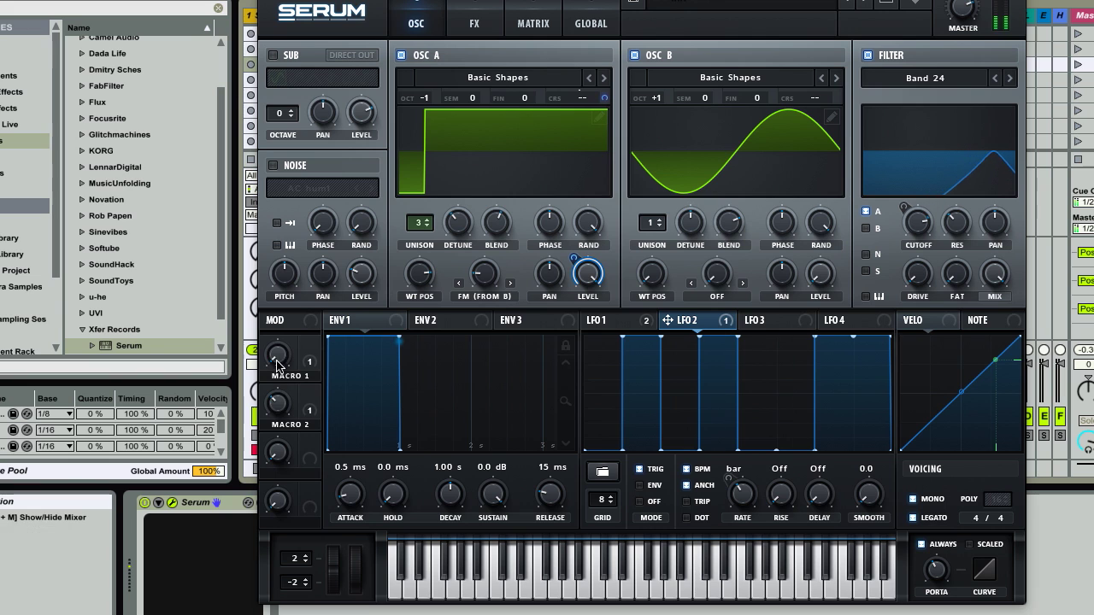
mouse_move(277, 354)
left_mouse_down()
mouse_move(277, 342)
mouse_move(292, 359)
left_mouse_up()
left_click_drag(276, 402, 261, 423)
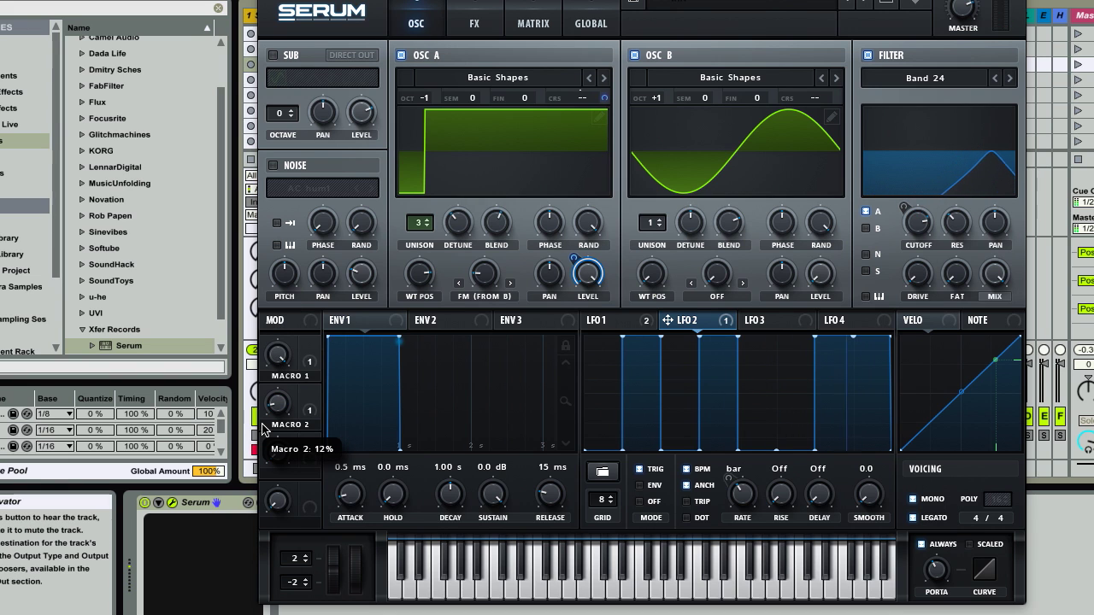
left_click_drag(270, 354, 360, 269)
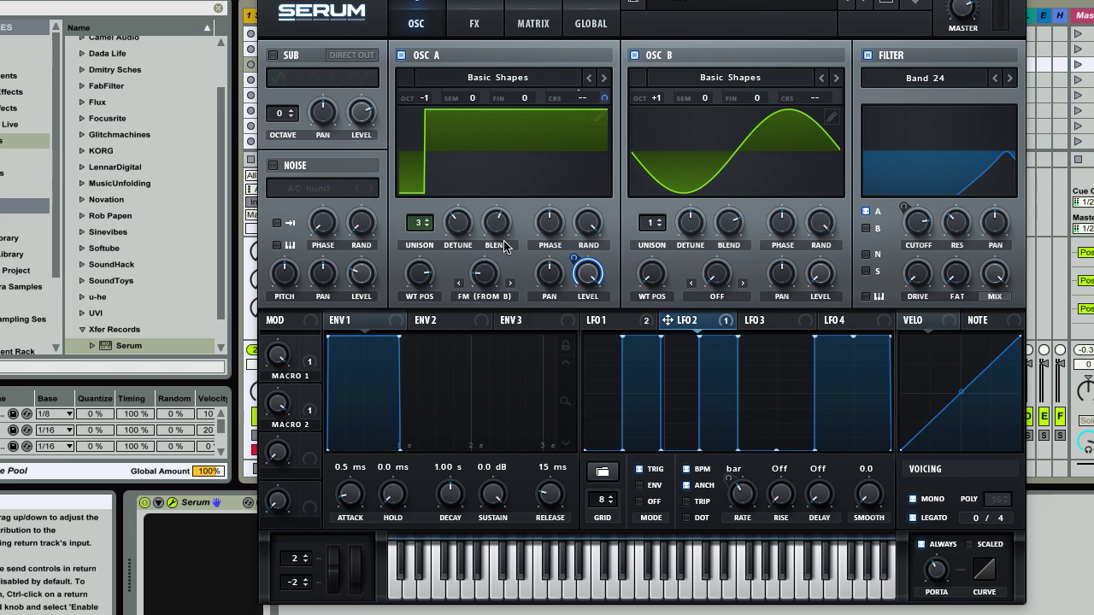